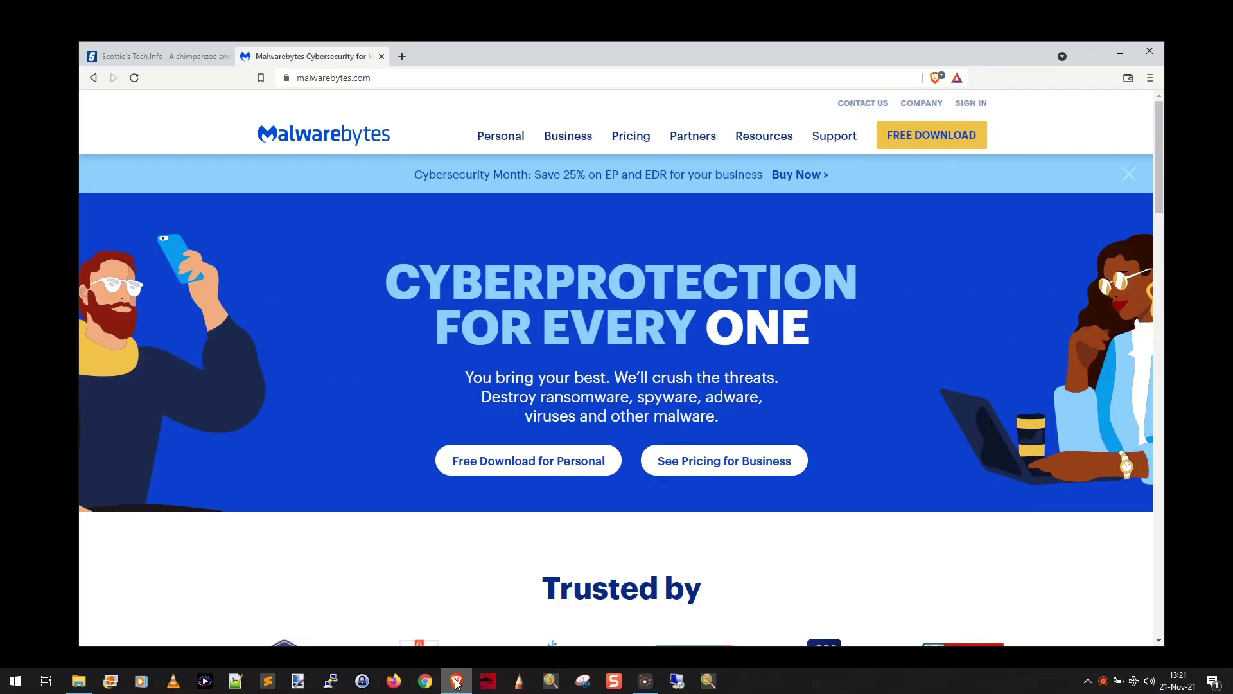
Start the Malwarebytes 'Free Download for Personal' installer download
click(298, 76)
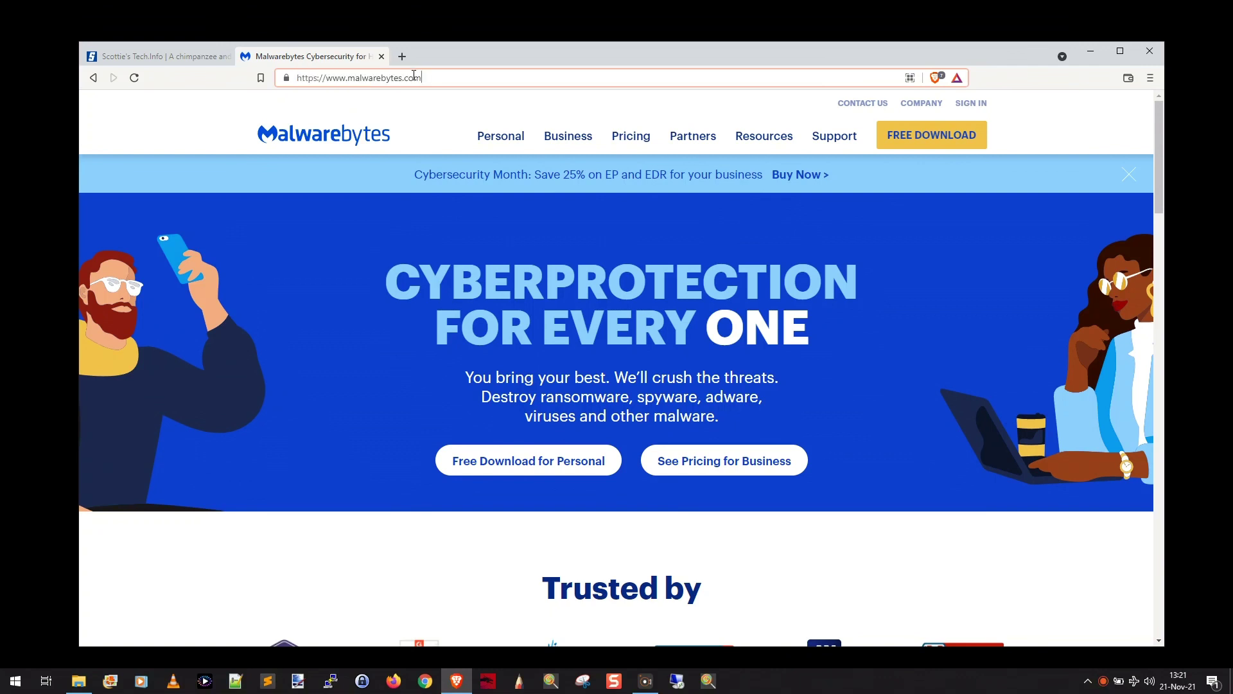
click(537, 476)
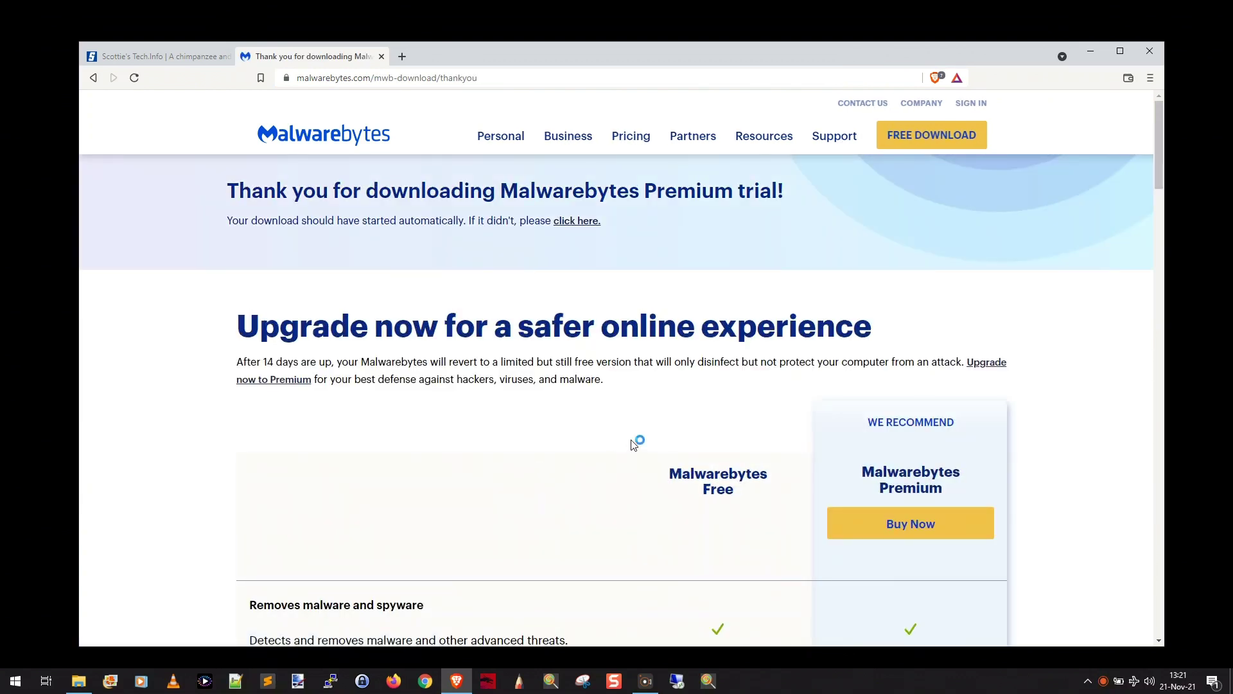
scroll(634, 443, down, 1)
scroll(739, 450, down, 5)
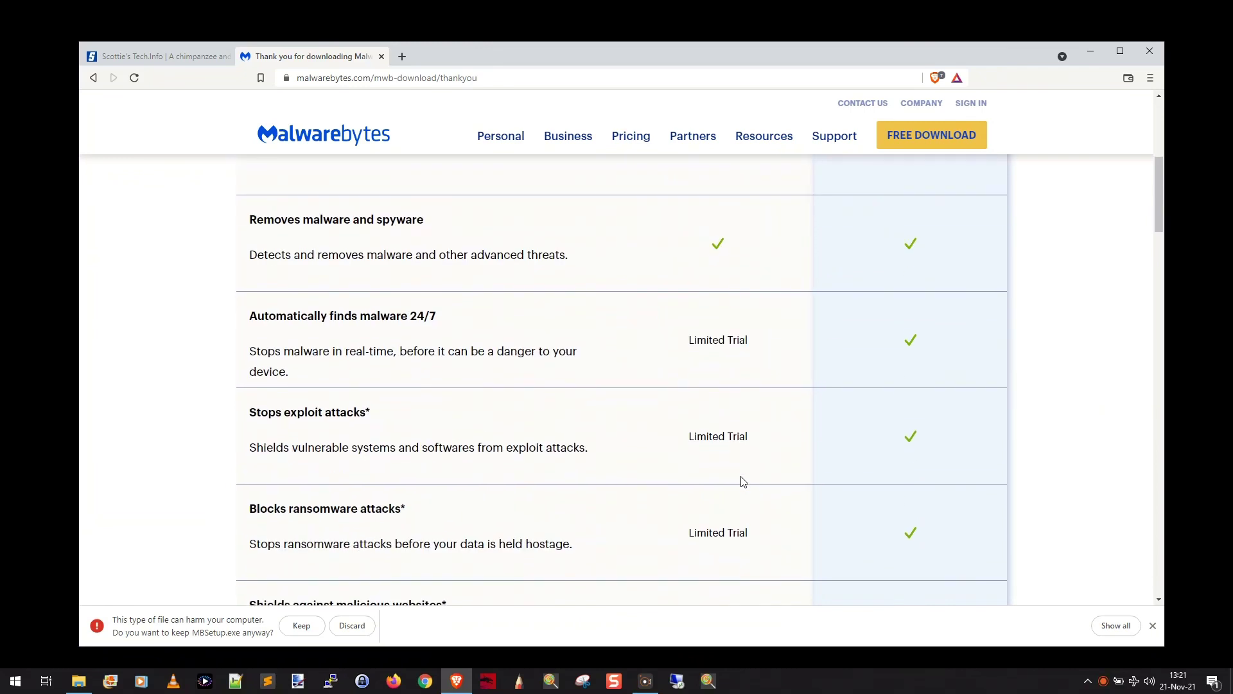
scroll(740, 479, down, 2)
scroll(578, 583, down, 1)
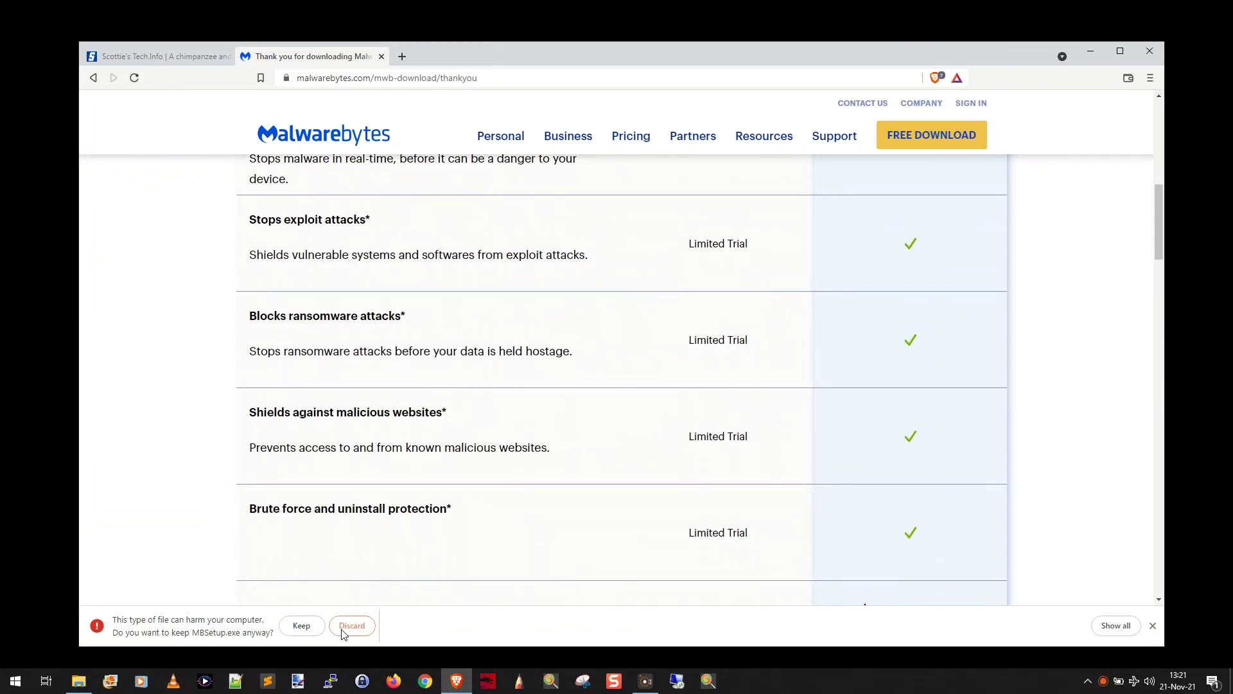
Keep the MBSetup.exe download despite the warning and dismiss the download bar
click(303, 627)
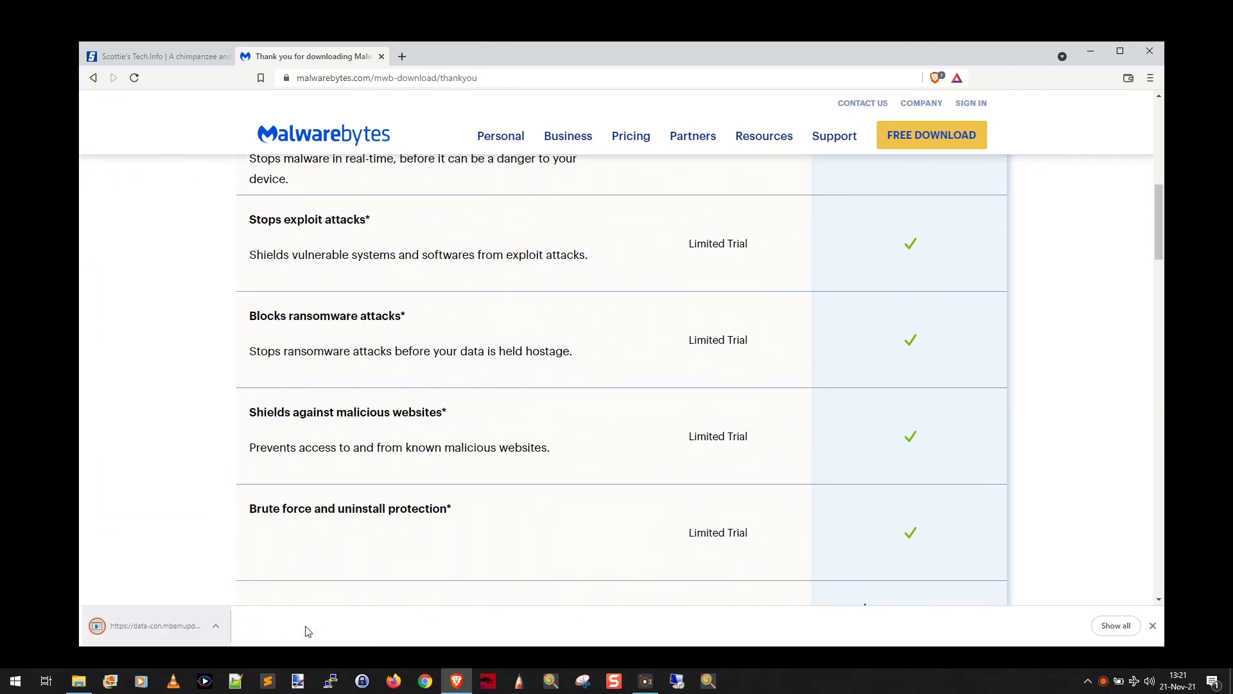
click(1154, 627)
scroll(1041, 394, down, 3)
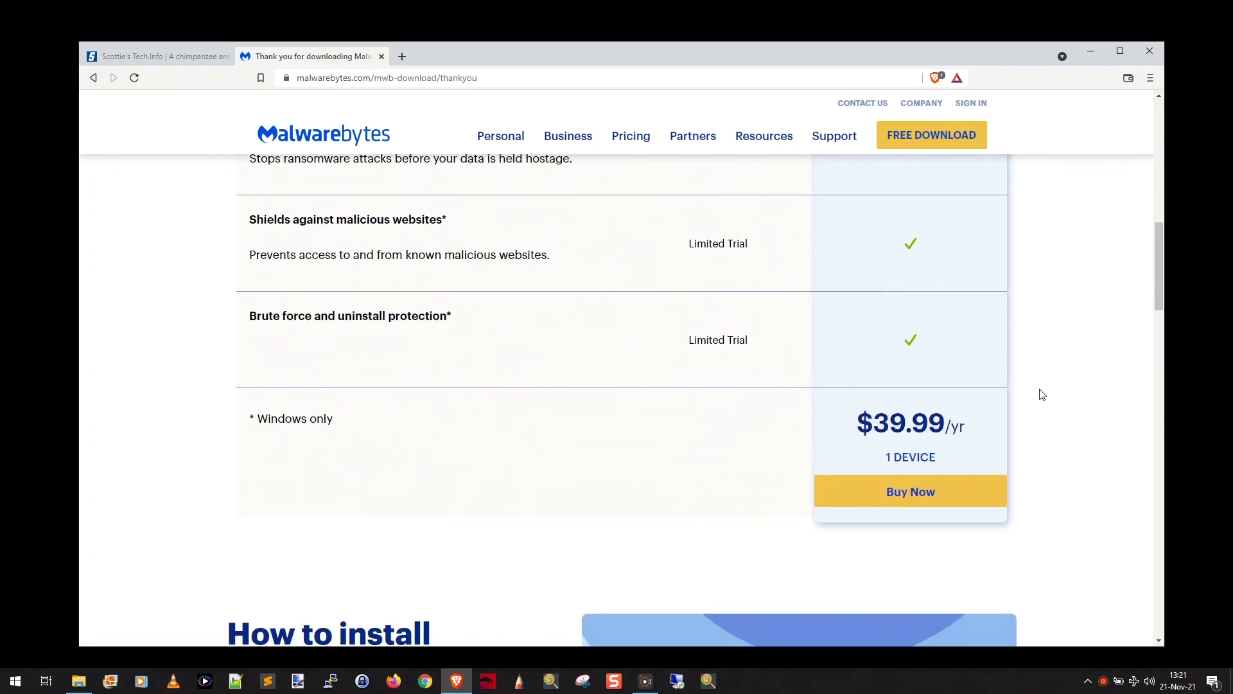
scroll(1041, 394, down, 2)
scroll(1035, 401, up, 8)
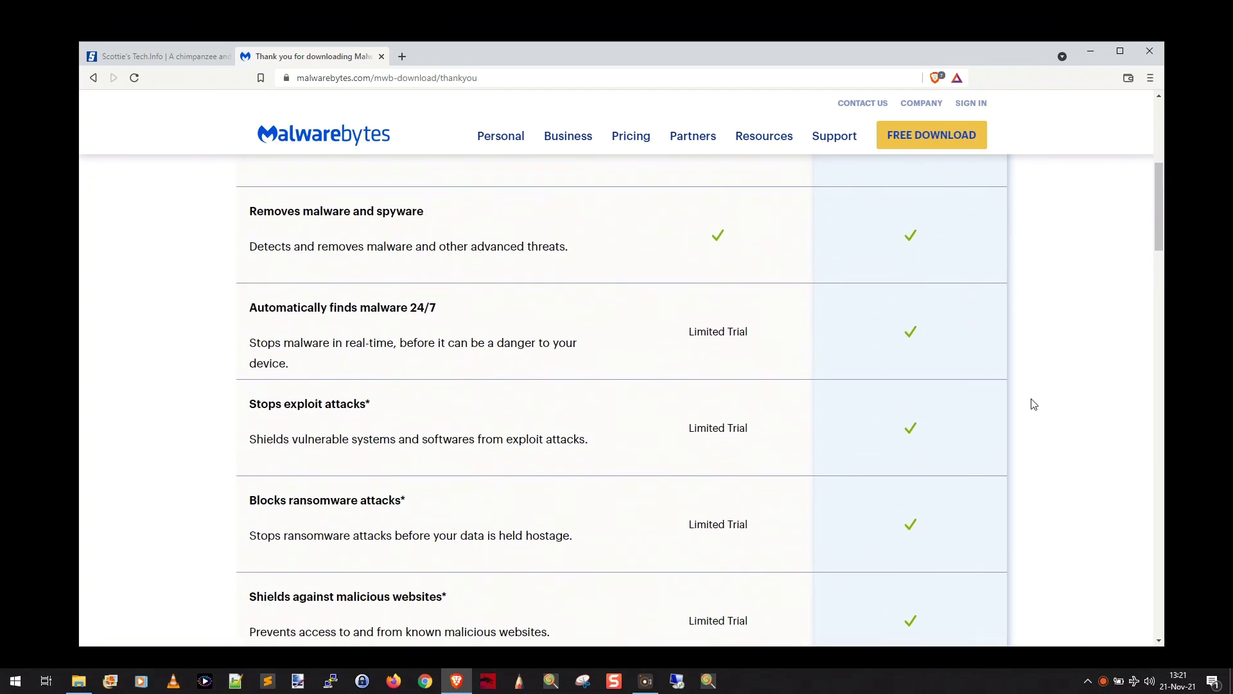
scroll(1033, 404, up, 4)
click(1087, 680)
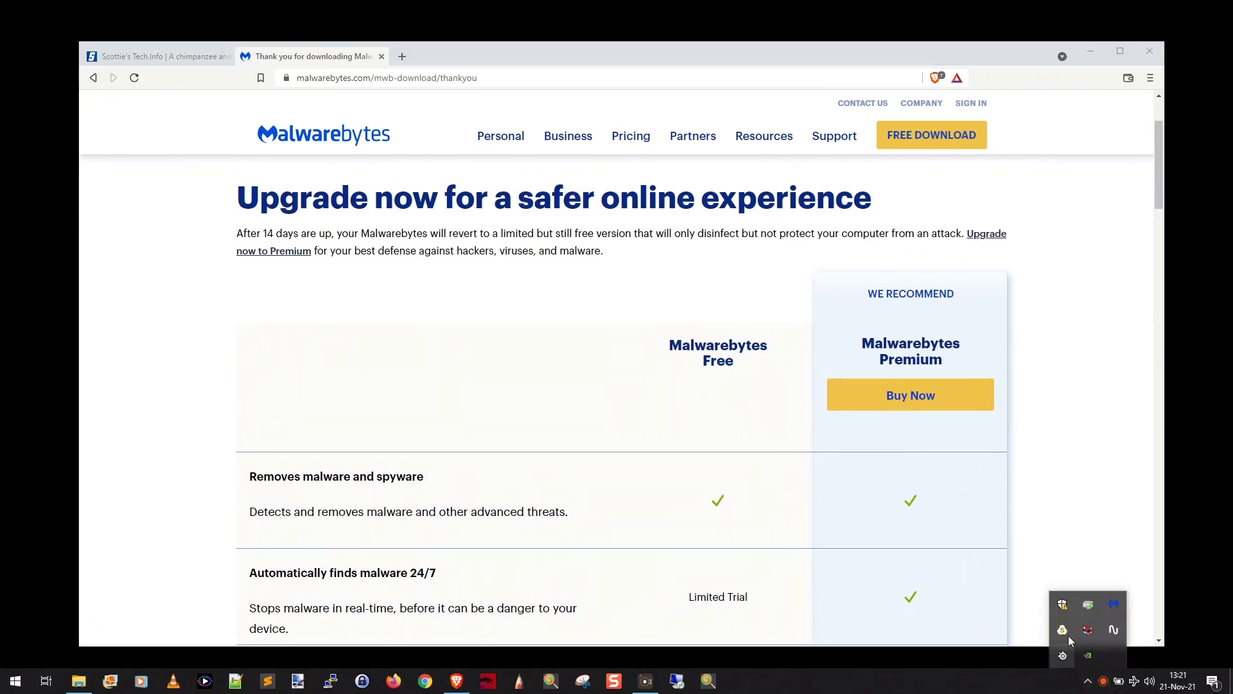
right_click(1113, 603)
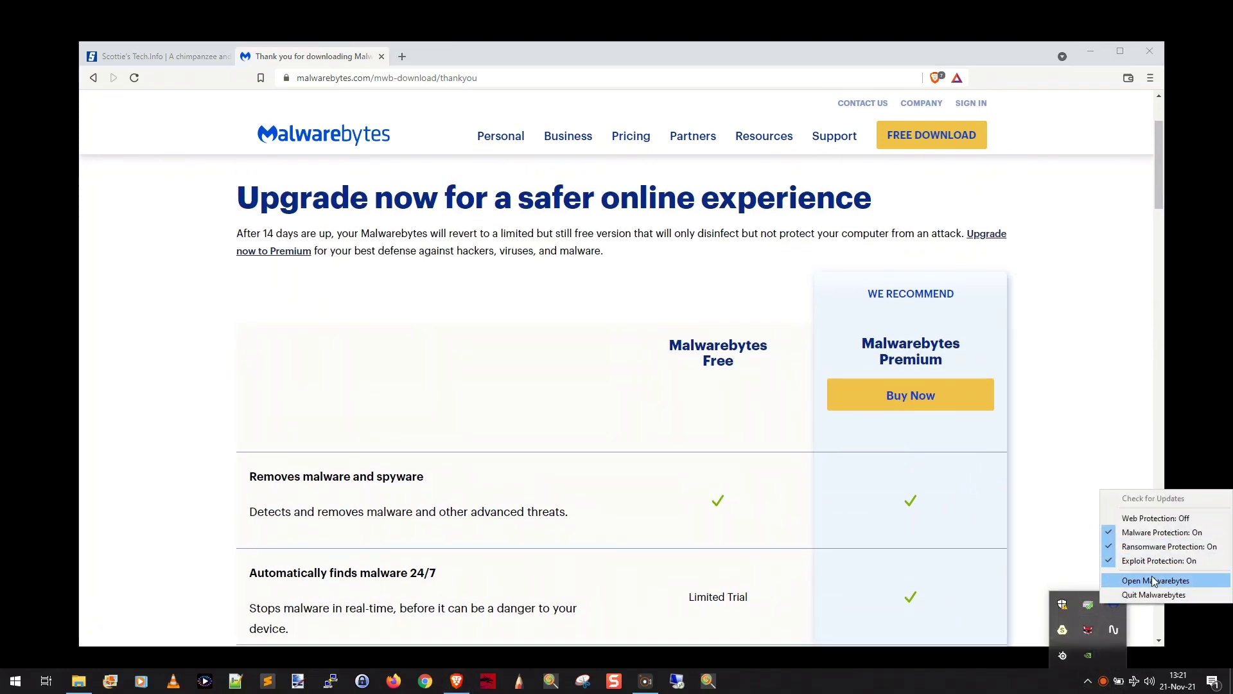
click(1153, 581)
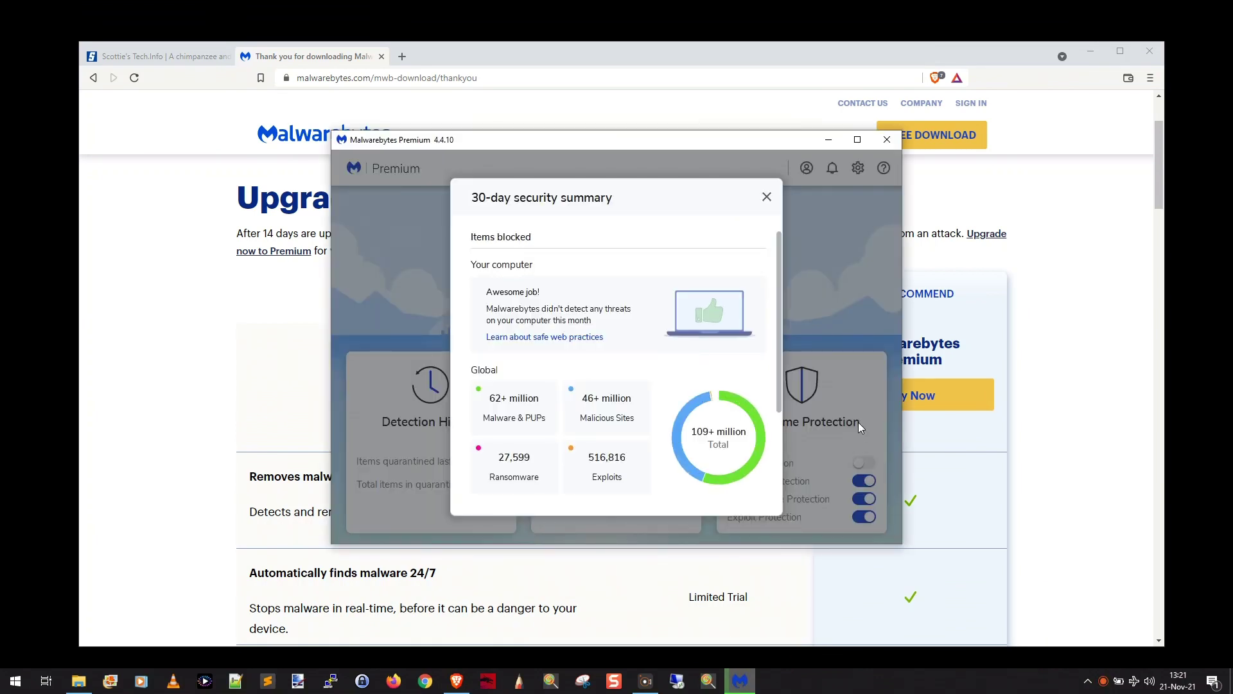
click(767, 198)
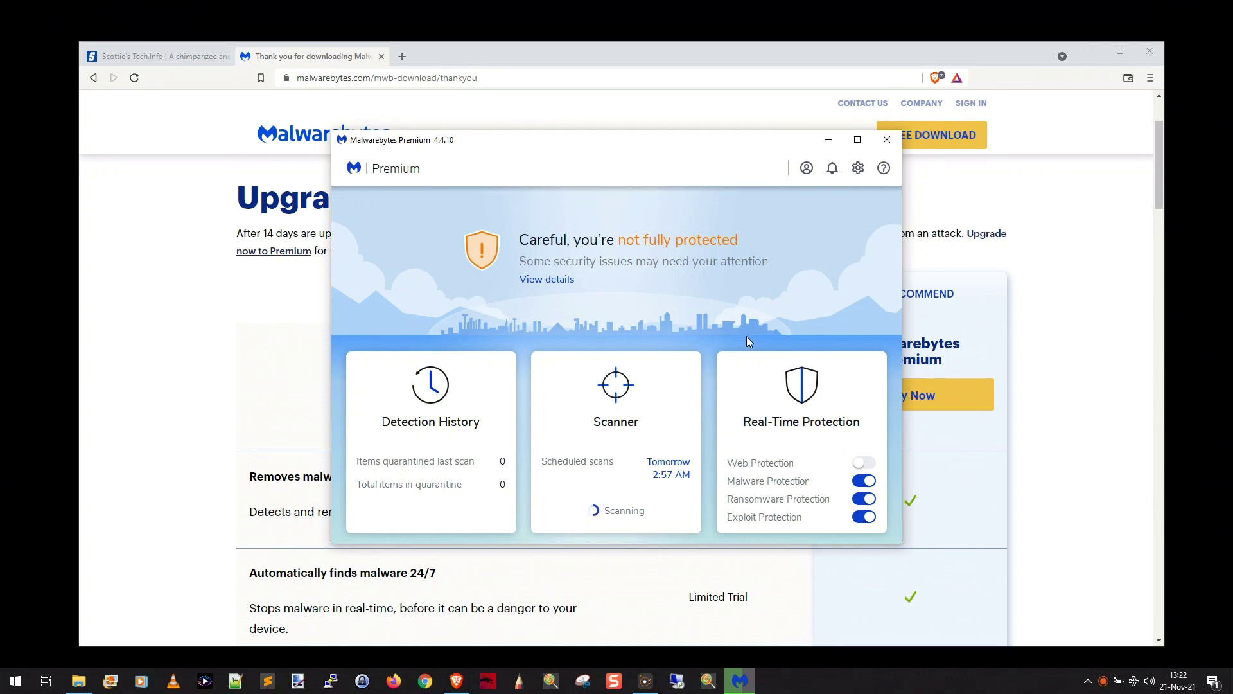
click(891, 142)
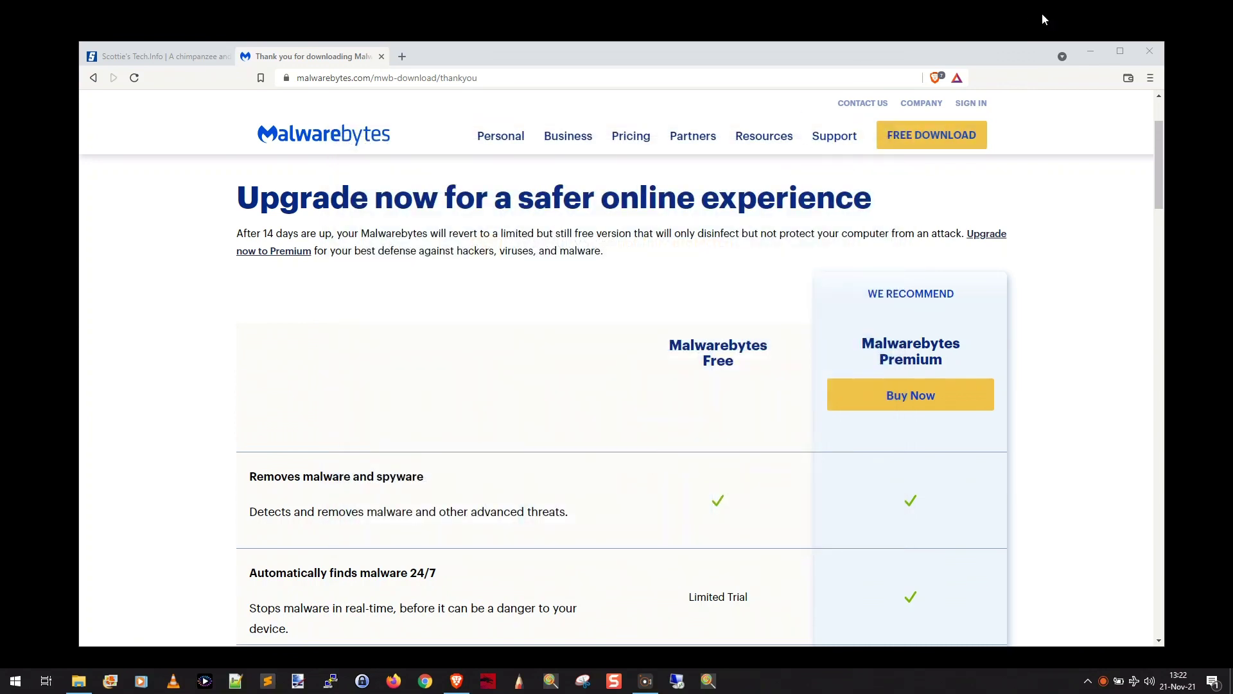
click(1093, 50)
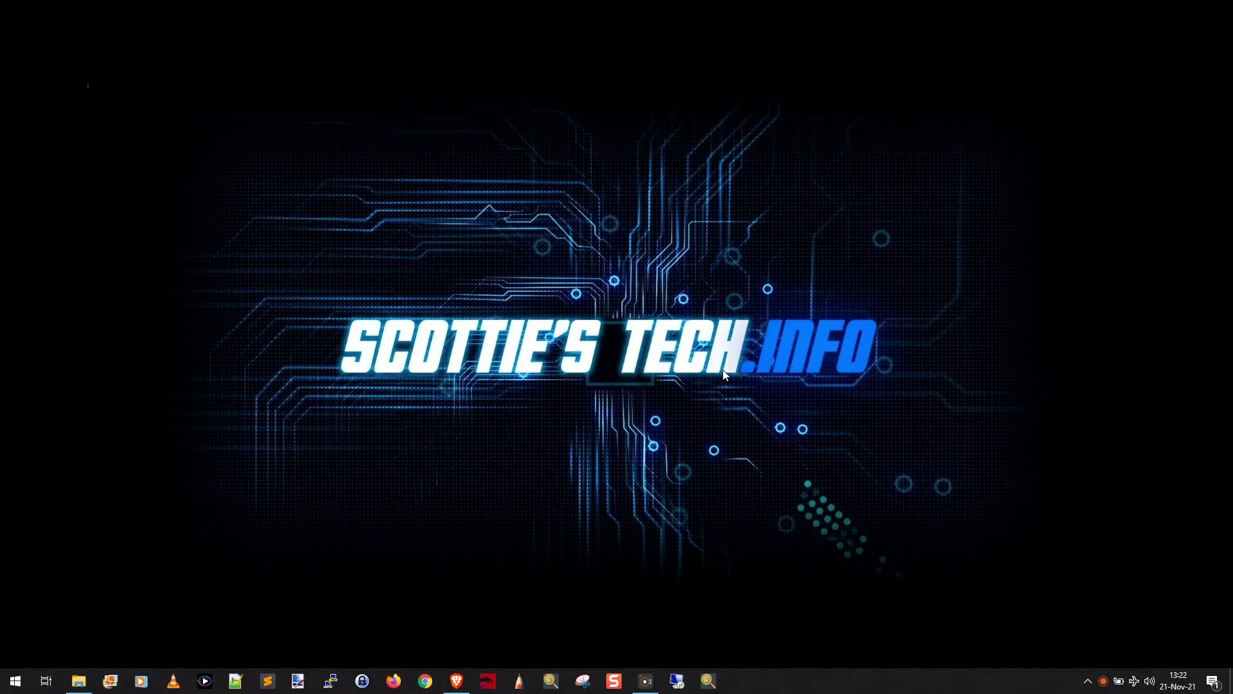
Search Start for 'command' and run Command Prompt as administrator
click(15, 681)
text(command)
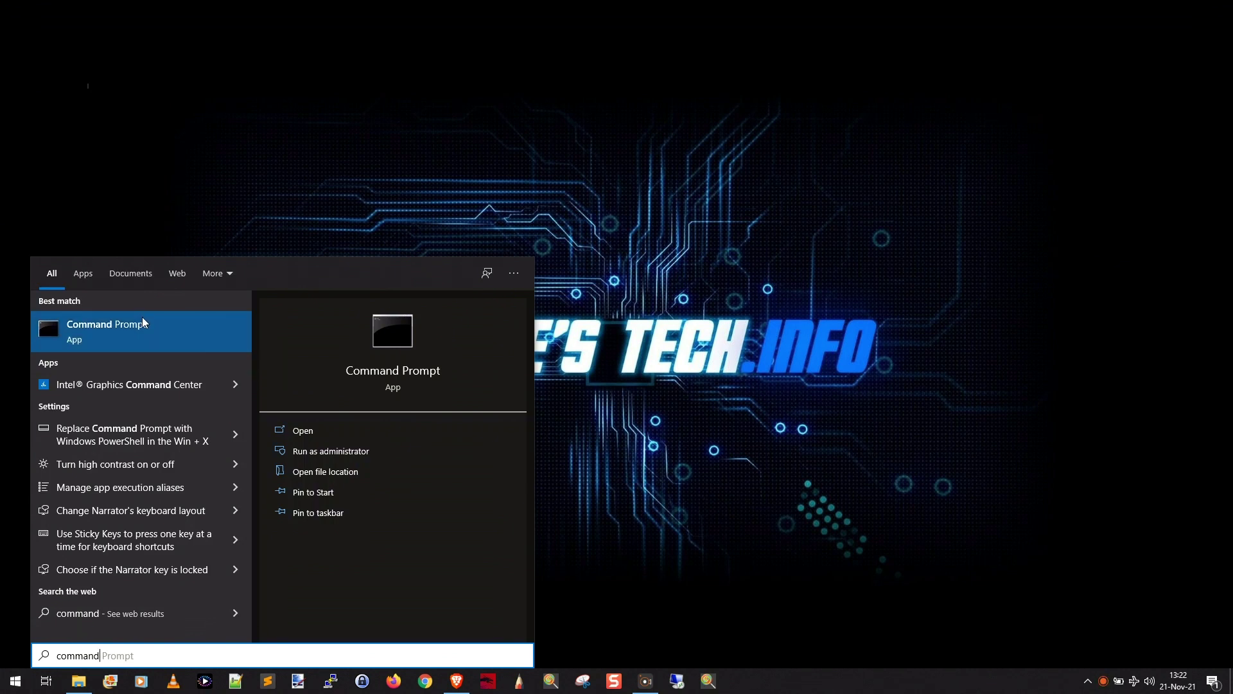
click(320, 452)
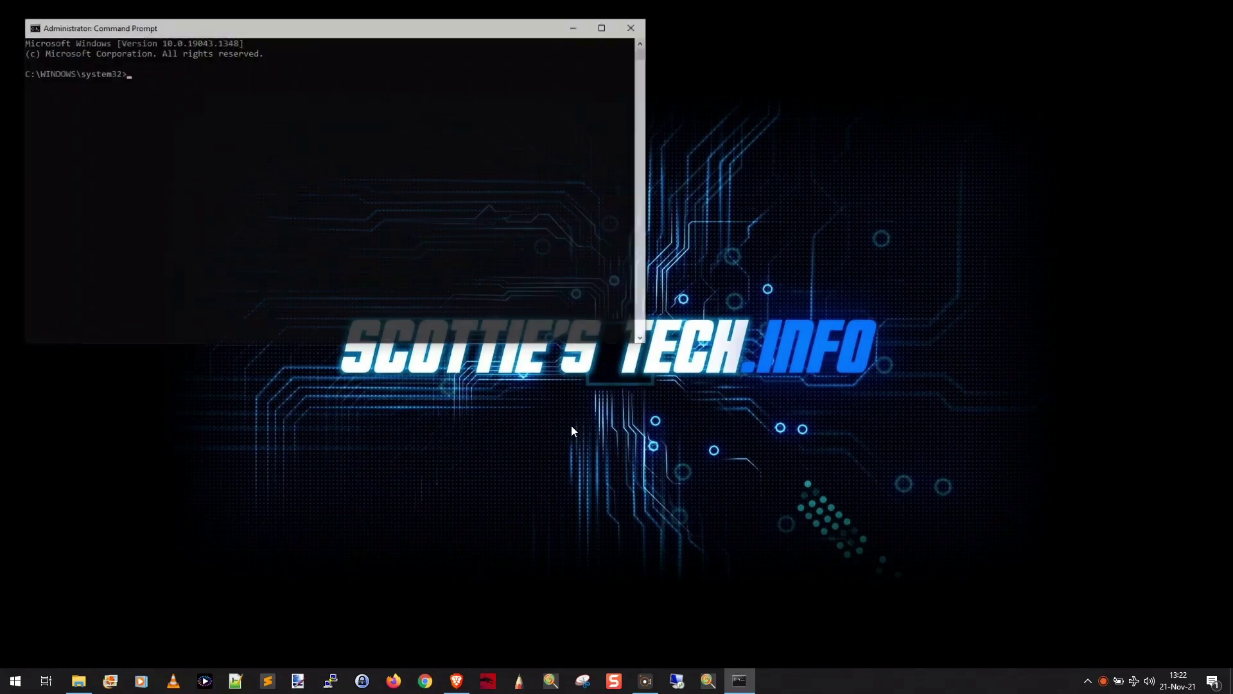
Center and enlarge Command Prompt, then run dism /Online /Cleanup-Image /RestoreHealth
drag(385, 28, 706, 160)
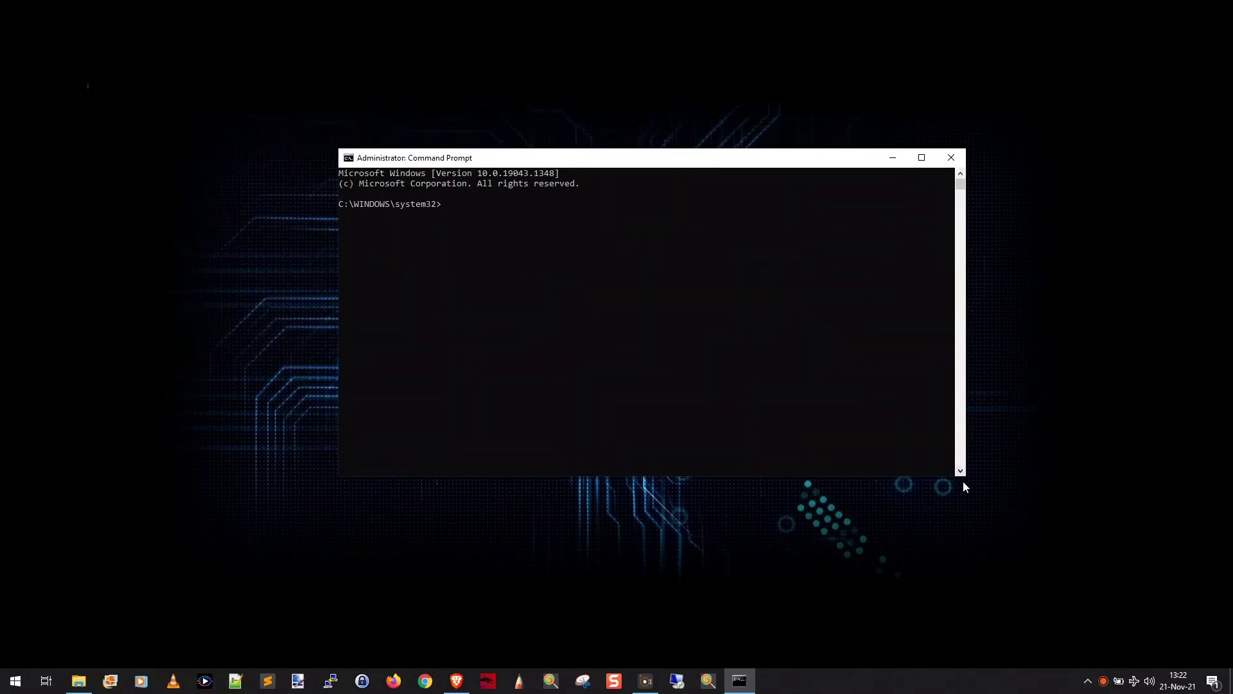
drag(968, 478, 1029, 557)
drag(724, 162, 646, 125)
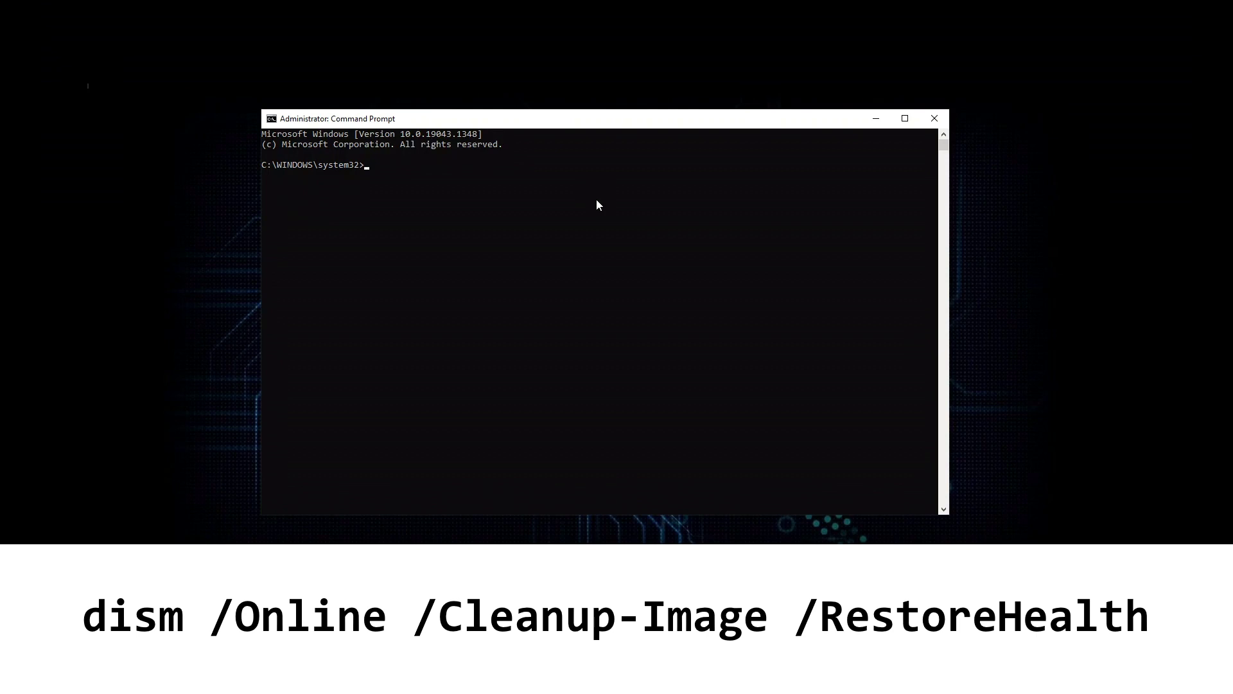
text(dism /Online /Cleanup-Image /RestoreHealth)
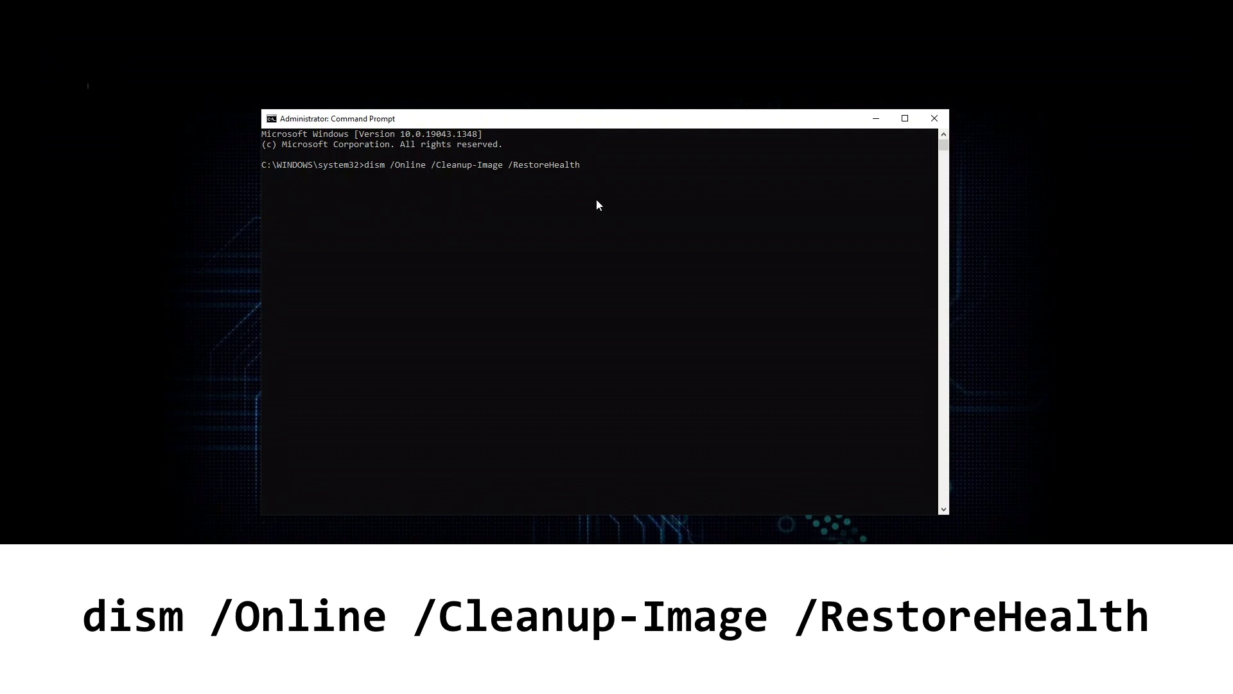
key(Return)
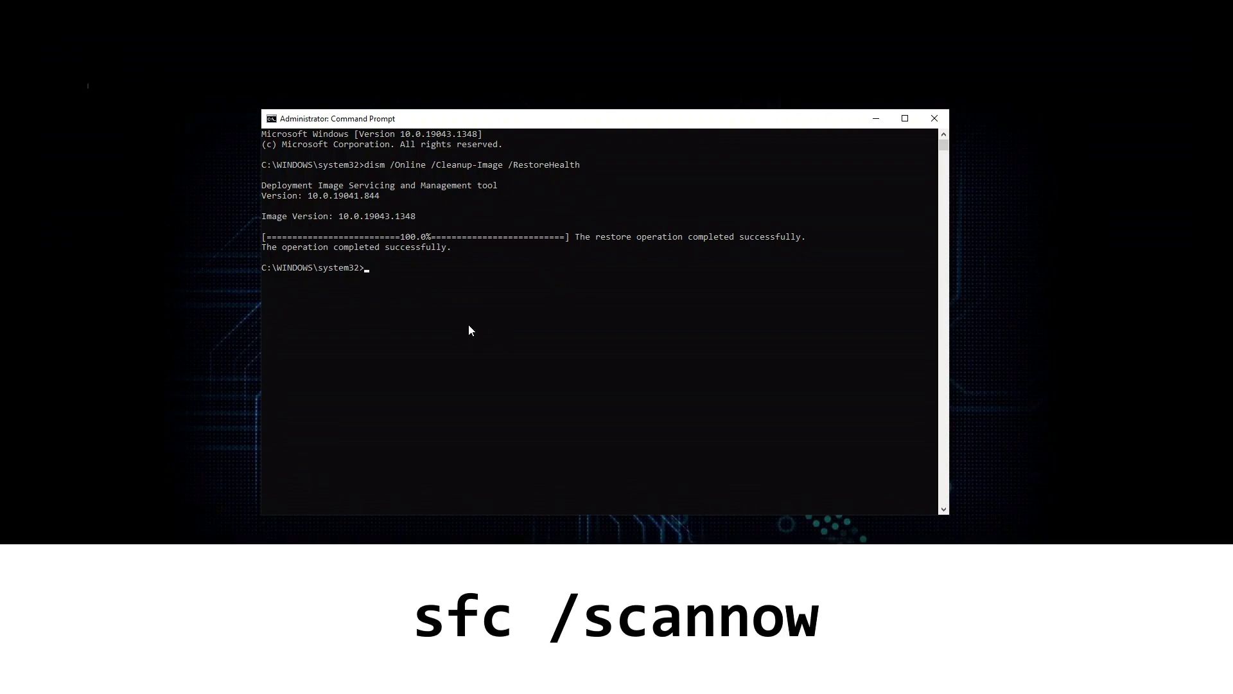
Run sfc /scannow to repair corrupt system files, then close Command Prompt
text(sfc /scannow)
key(Return)
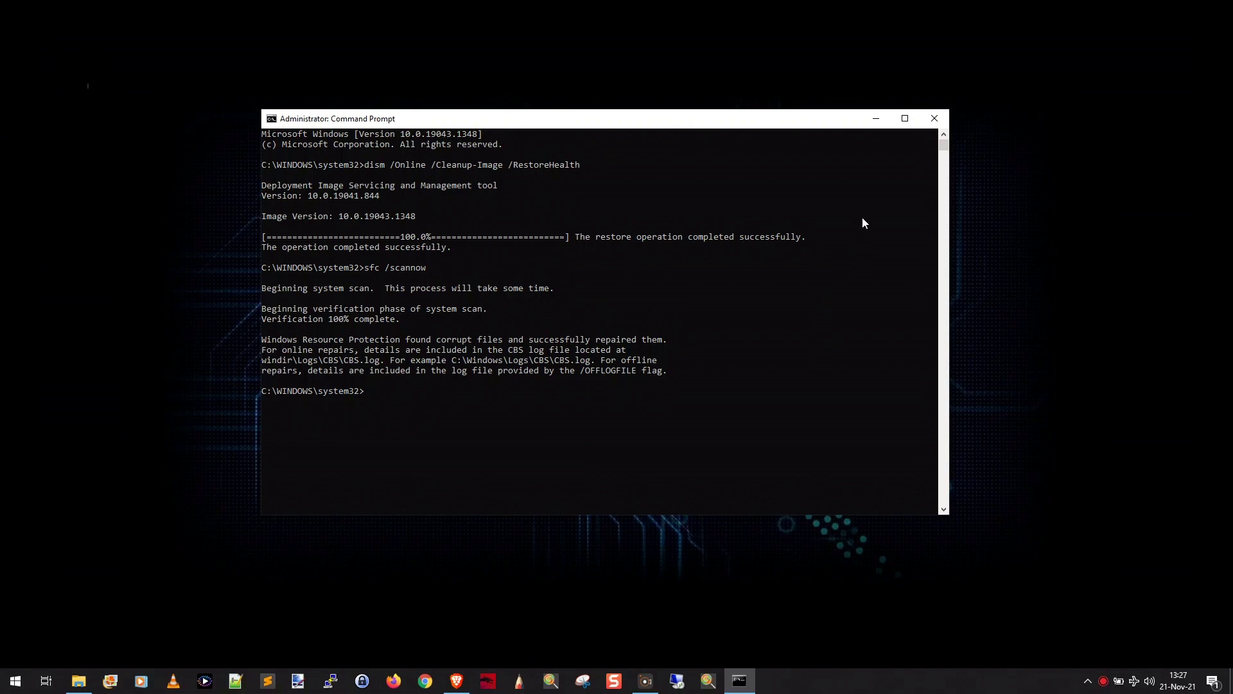
click(939, 122)
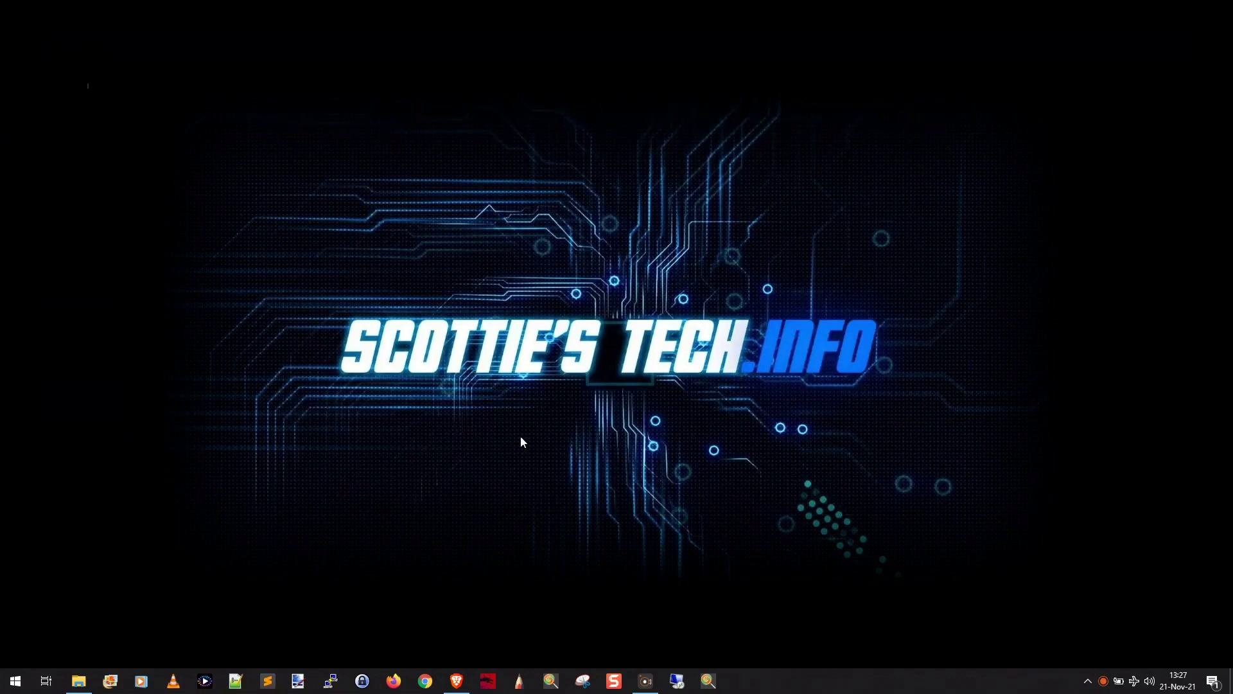
Launch Registry Editor from a Start menu search for regedit, fixing the typo
click(15, 682)
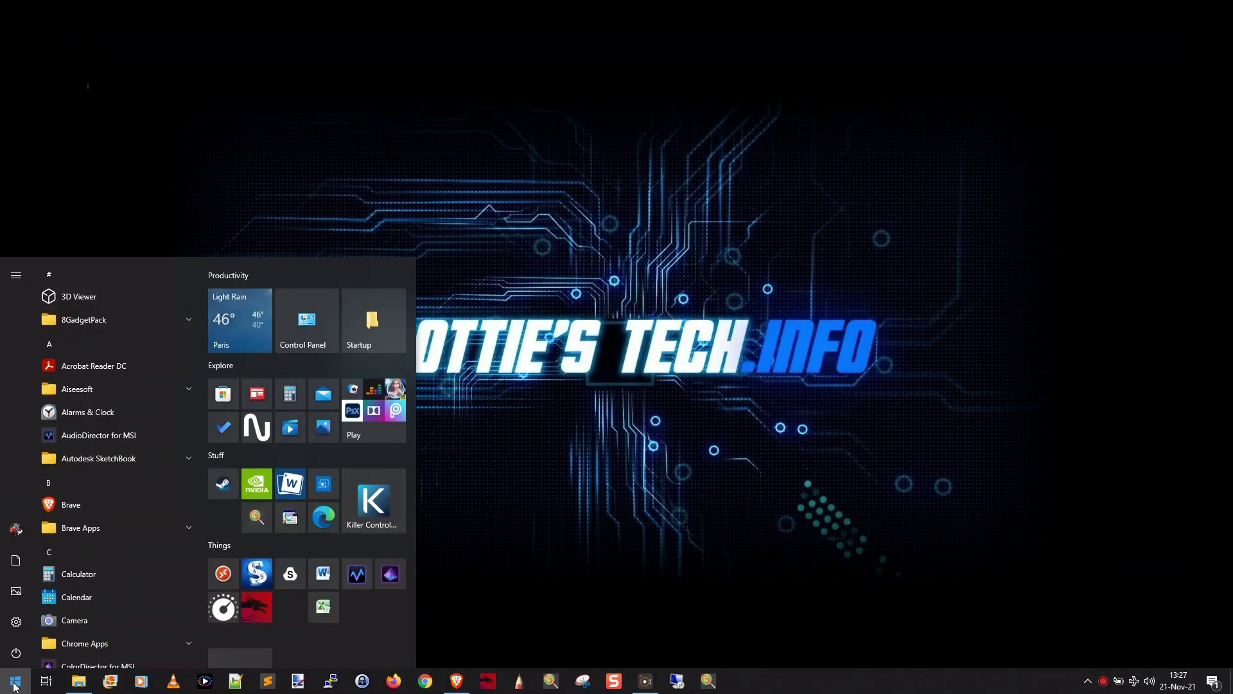
text(redgedit)
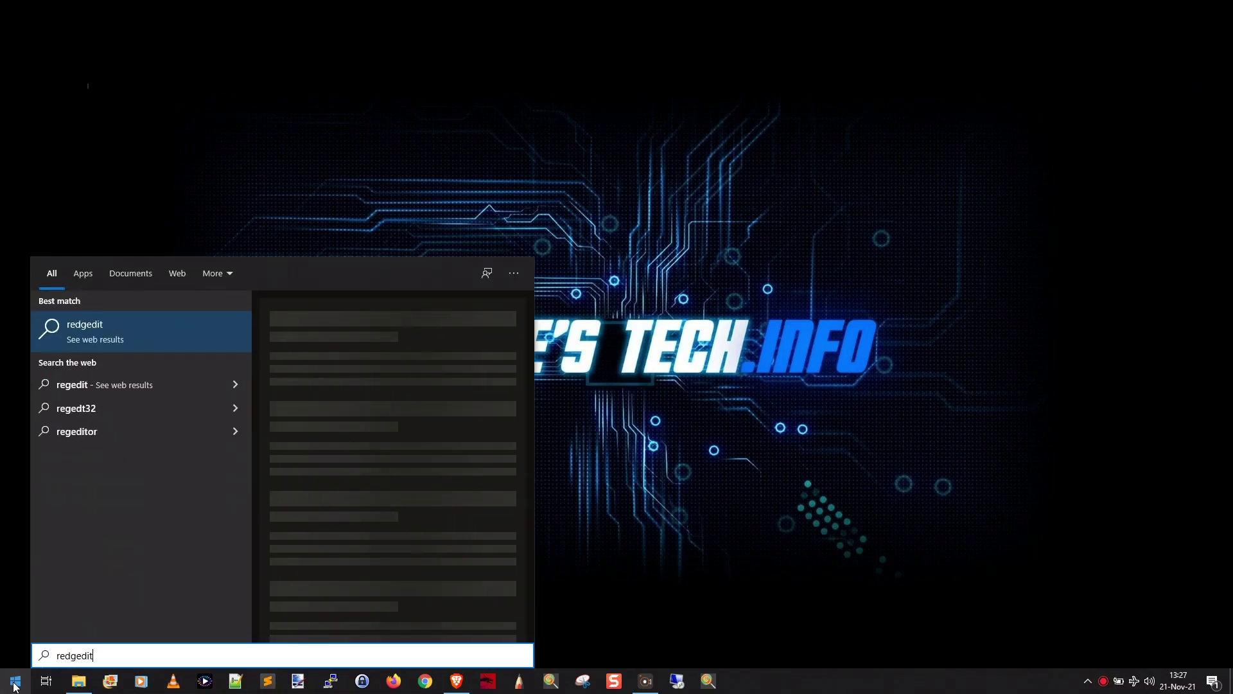
key(BackSpace)
key(BackSpace)
key(BackSpace)
key(BackSpace)
key(BackSpace)
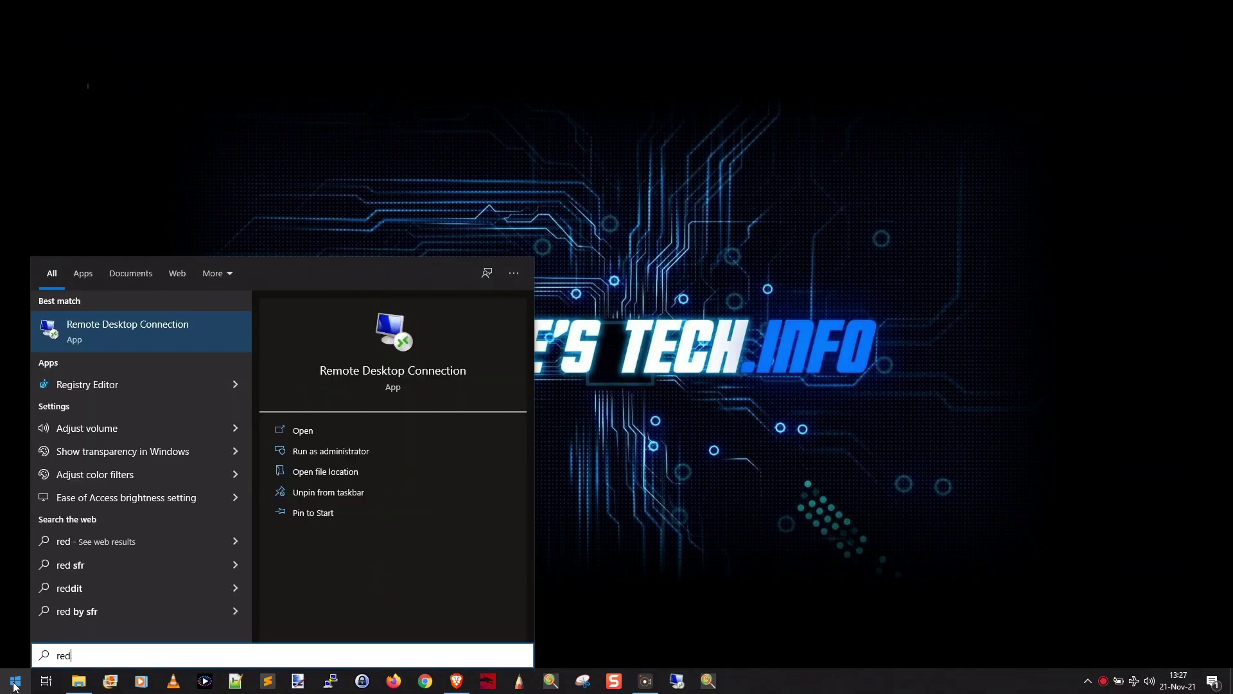
key(BackSpace)
text(gedit)
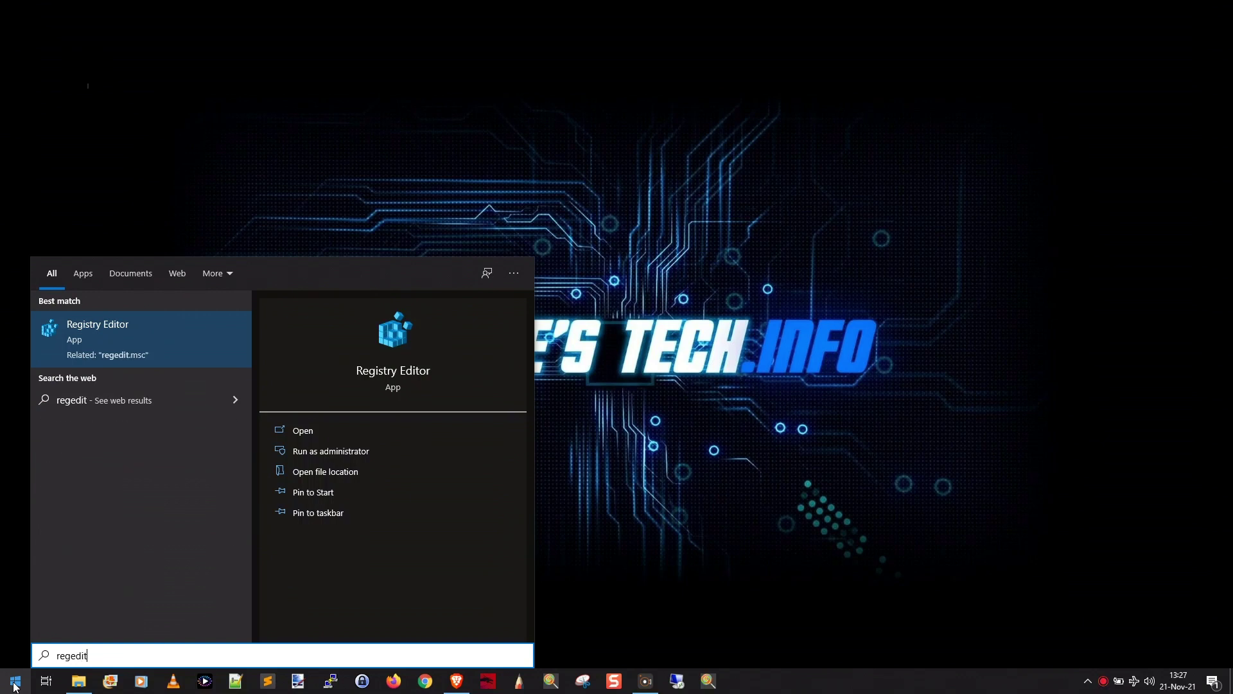
click(123, 340)
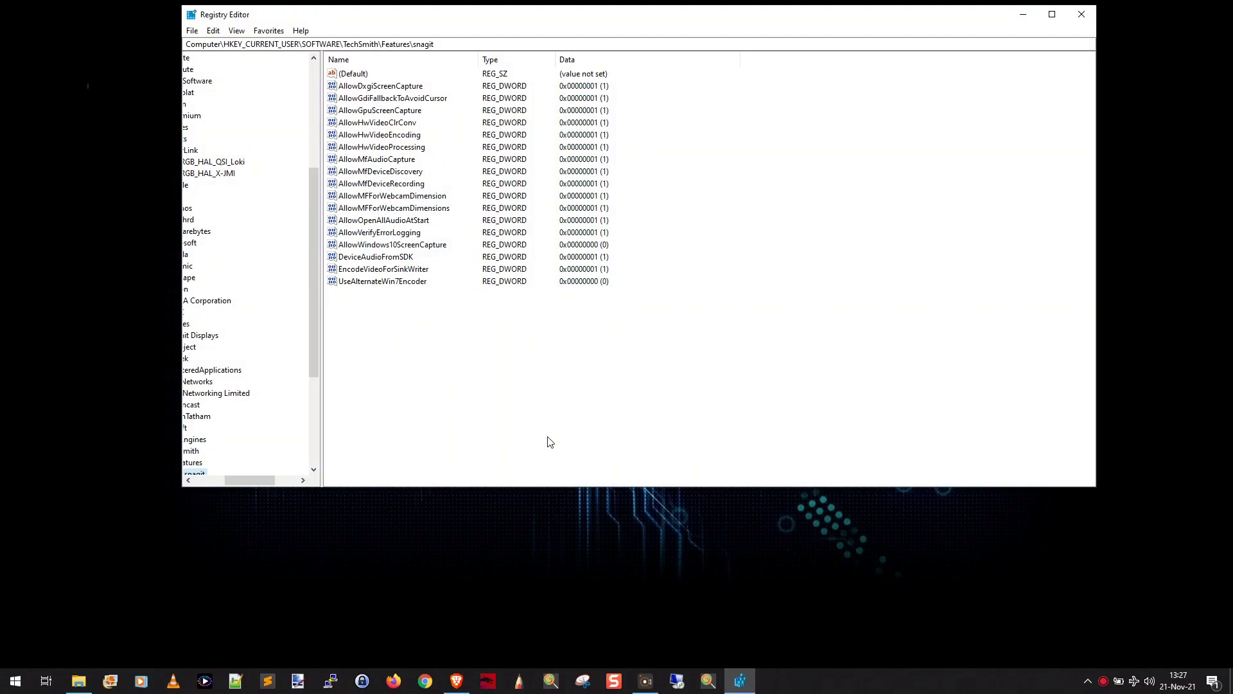
Widen the Registry Editor key tree and collapse HKEY_CURRENT_USER
drag(545, 5, 587, 90)
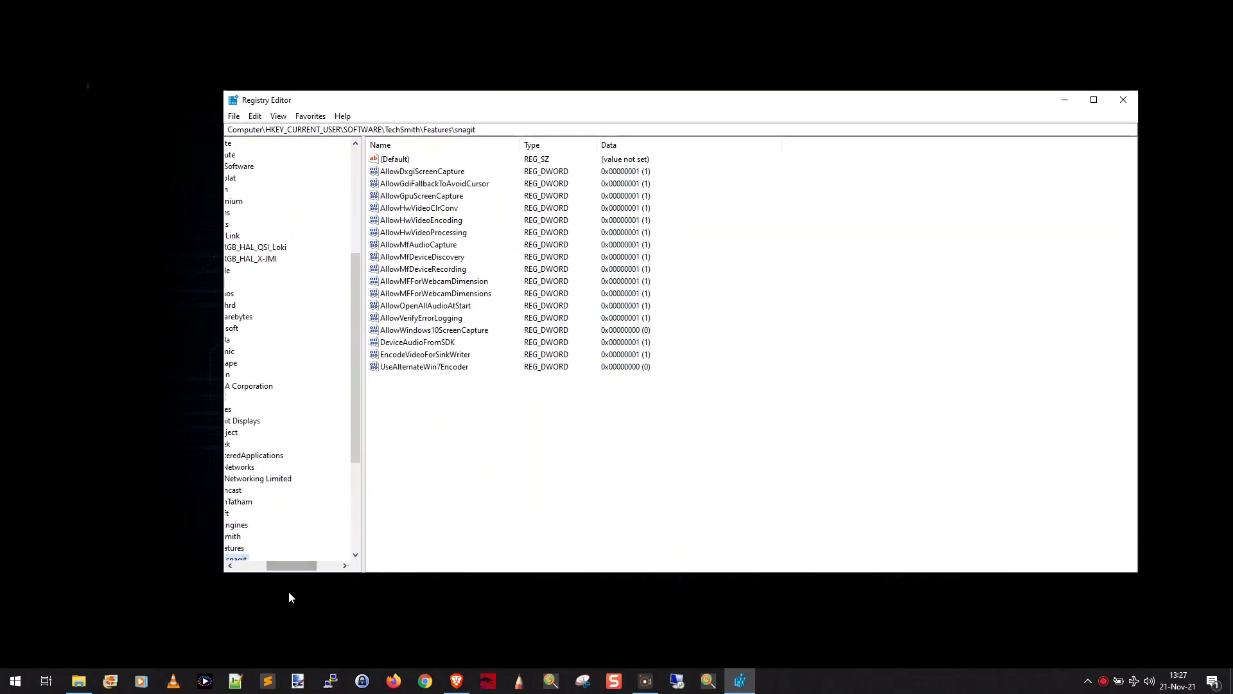
click(250, 566)
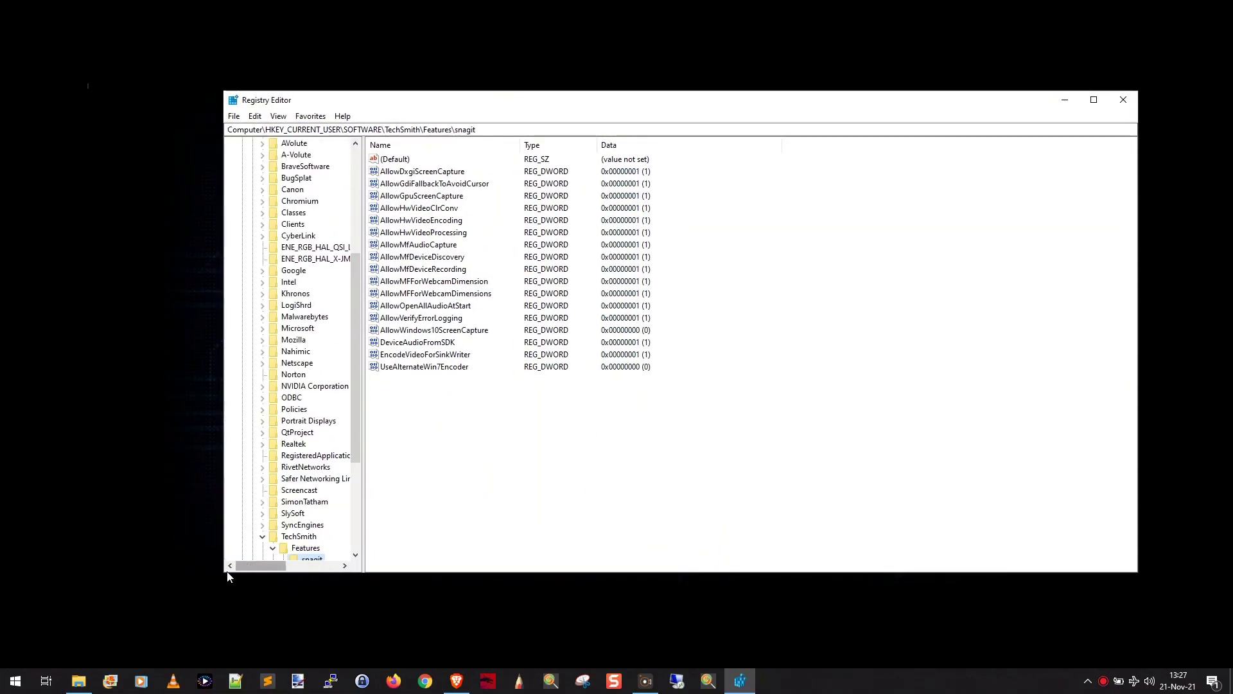
drag(364, 328, 435, 331)
scroll(427, 331, up, 15)
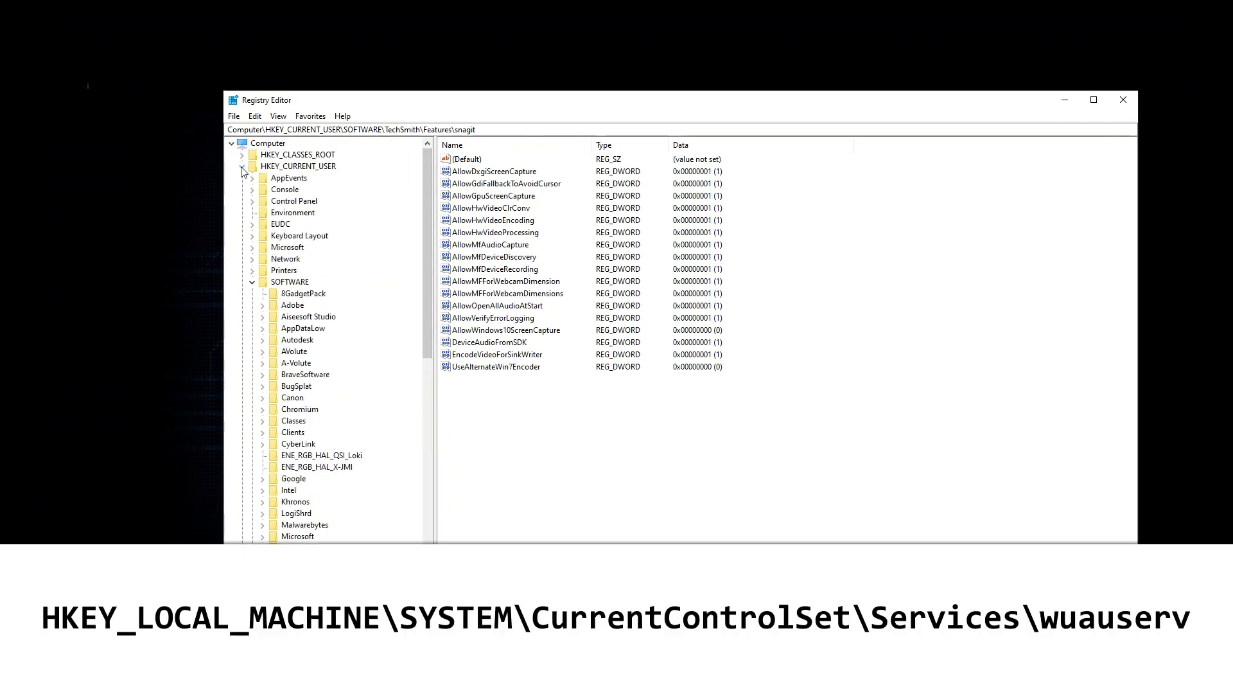
click(242, 166)
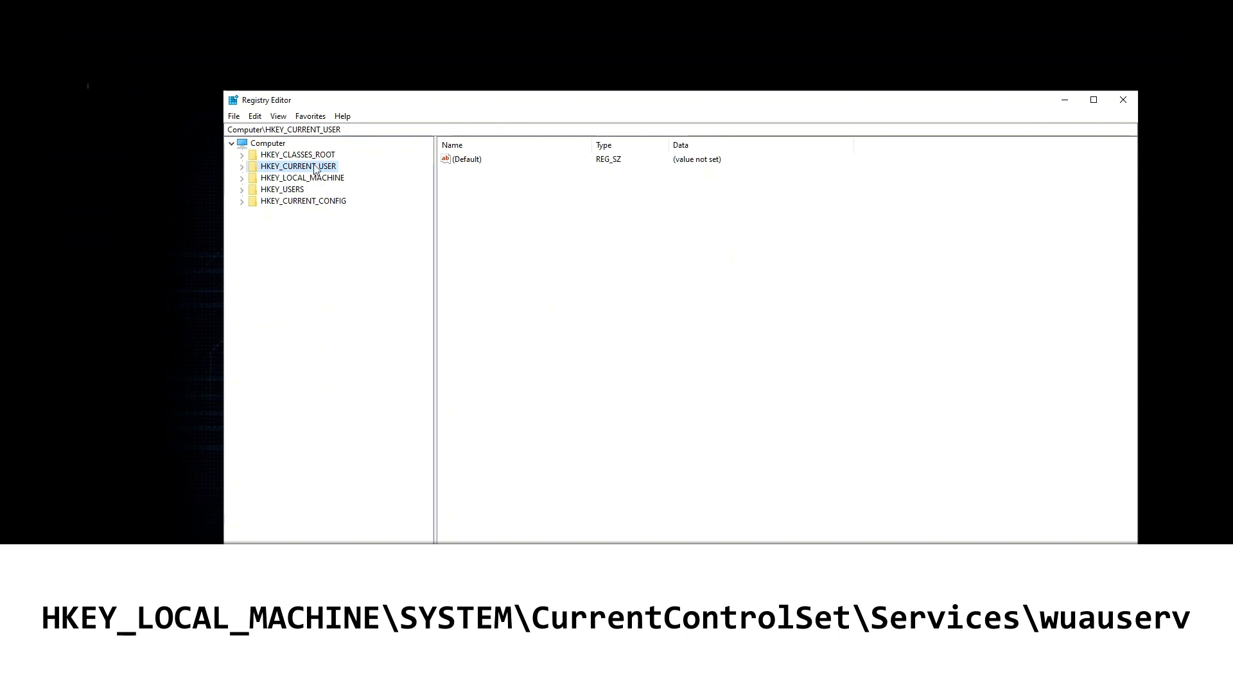
Expand HKEY_LOCAL_MACHINE > SYSTEM > CurrentControlSet > Services to list wuauserv
click(315, 180)
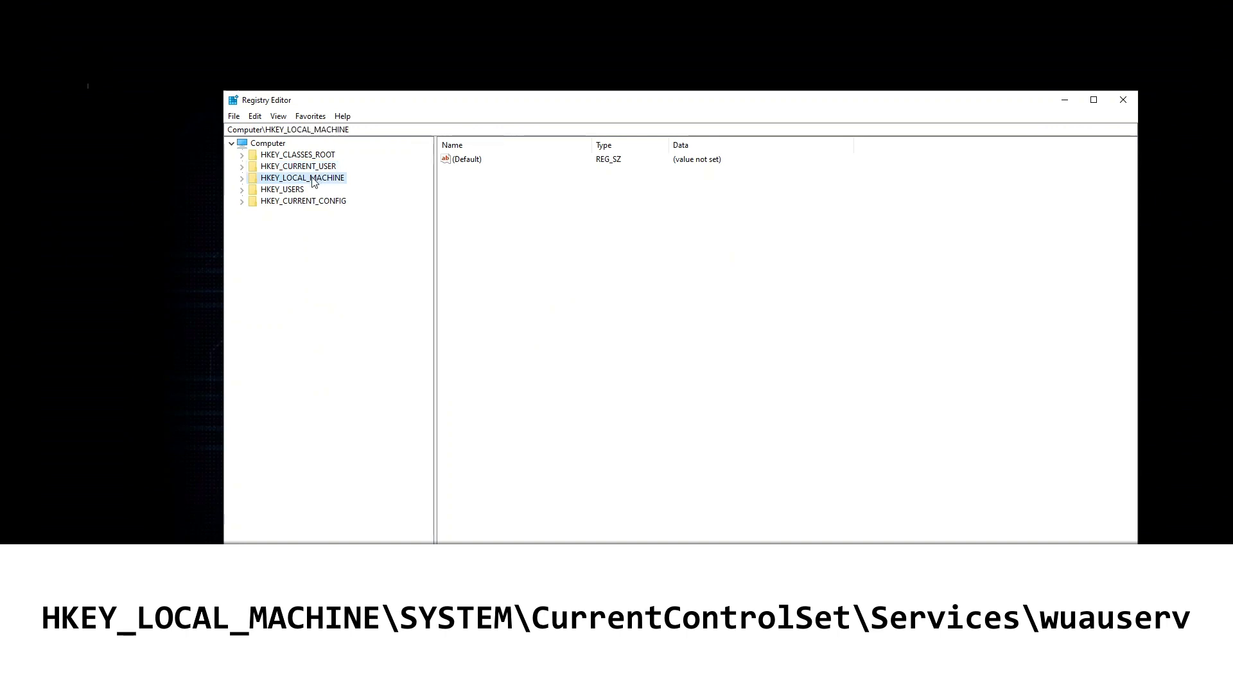
click(241, 178)
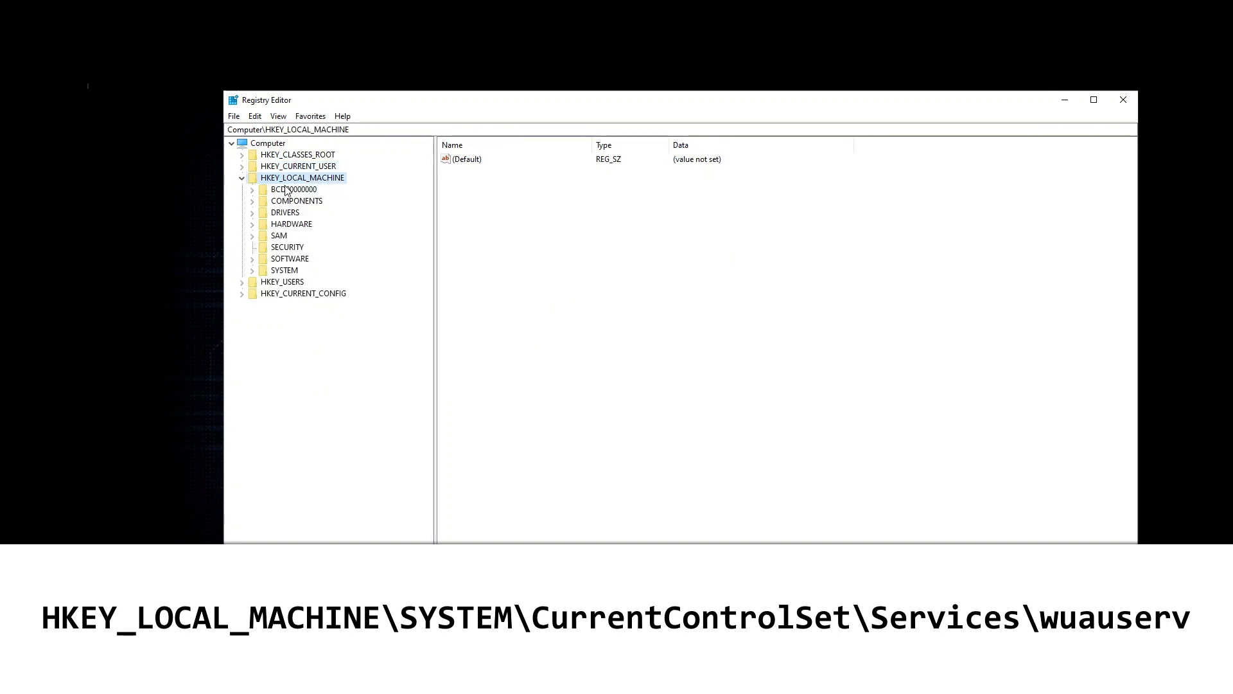
double_click(294, 271)
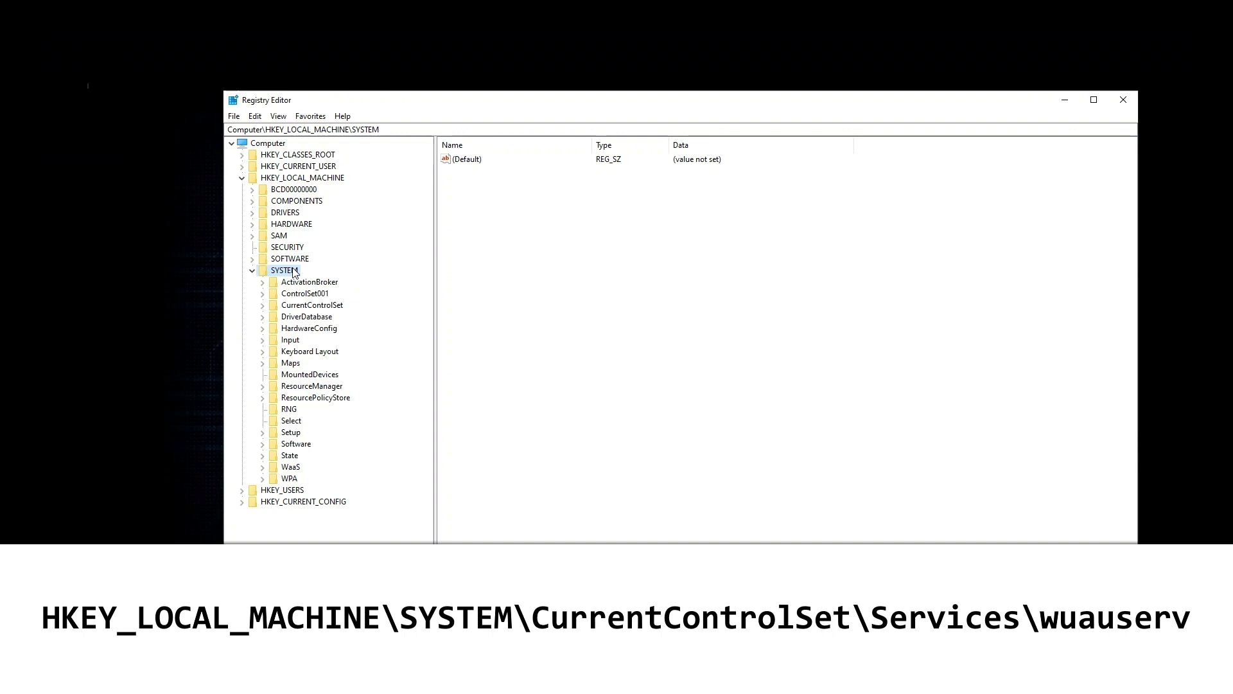
double_click(329, 307)
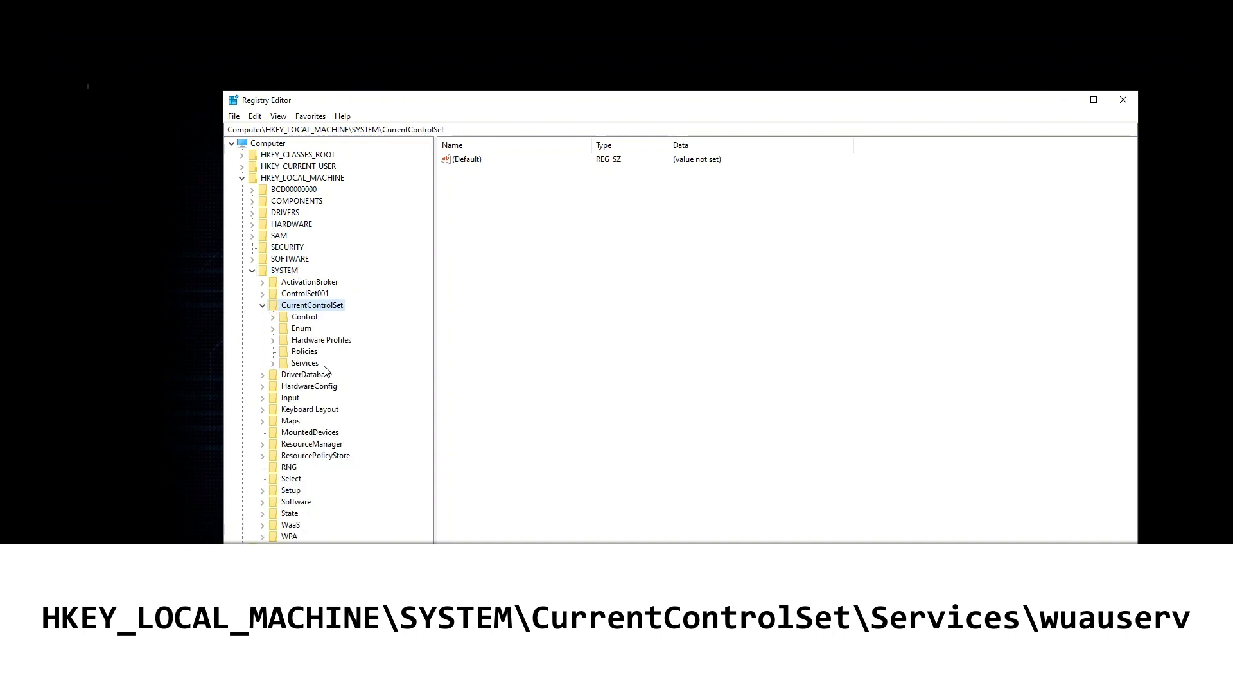
double_click(317, 366)
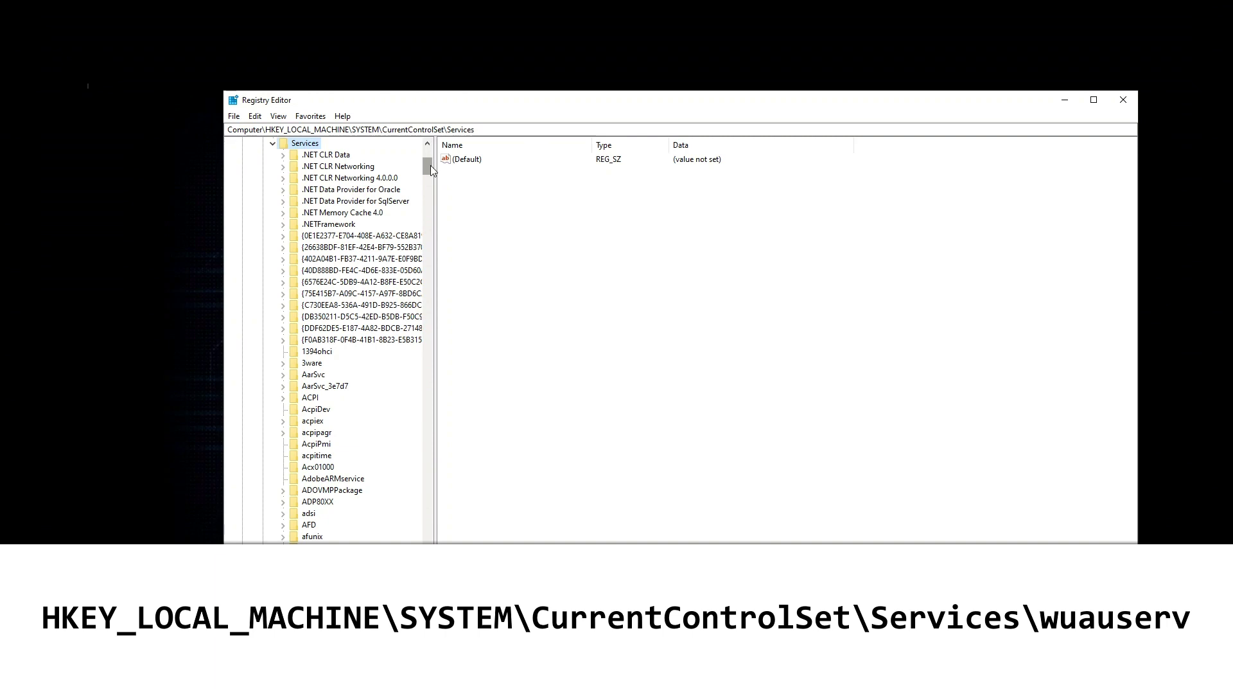
drag(431, 166, 434, 537)
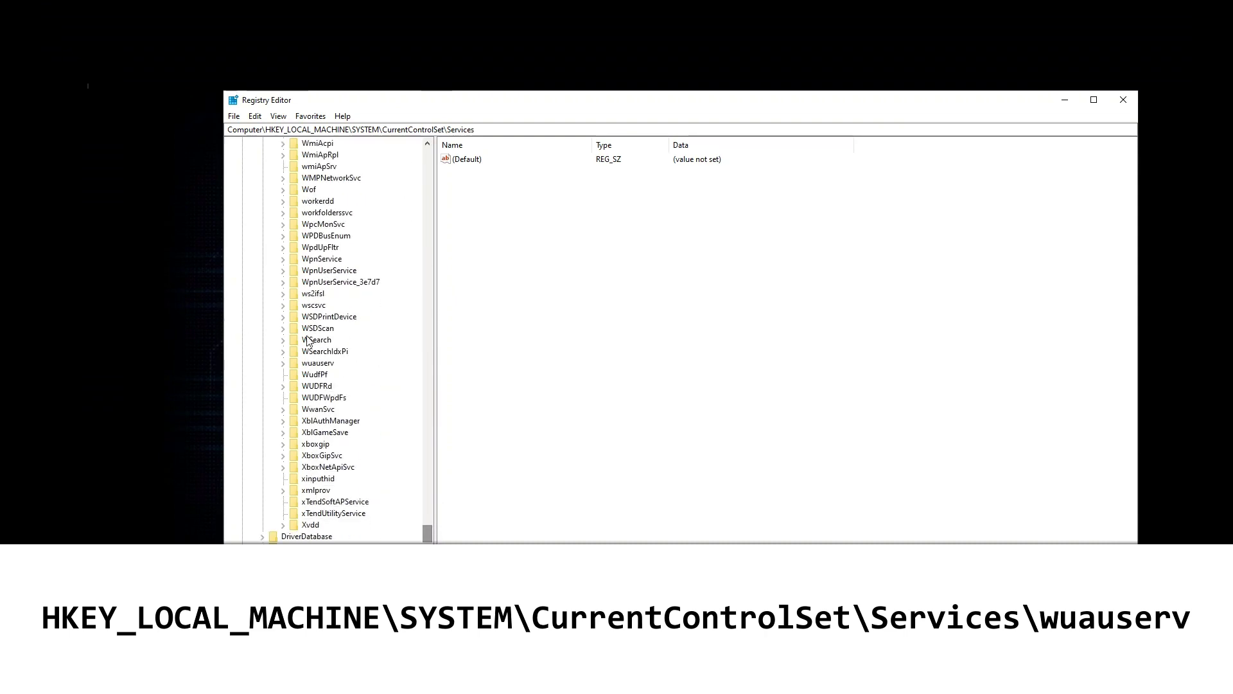
Delete the wuauserv key under Services, confirm the deletion, and close Registry Editor
click(321, 364)
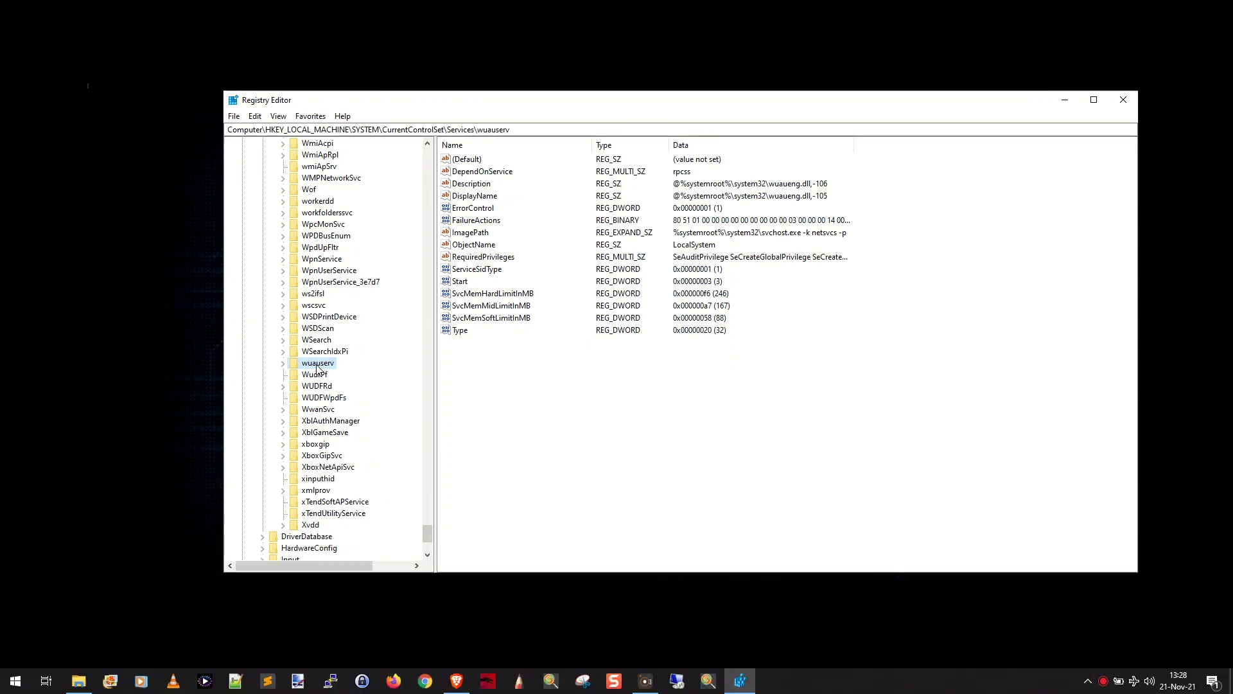
right_click(318, 368)
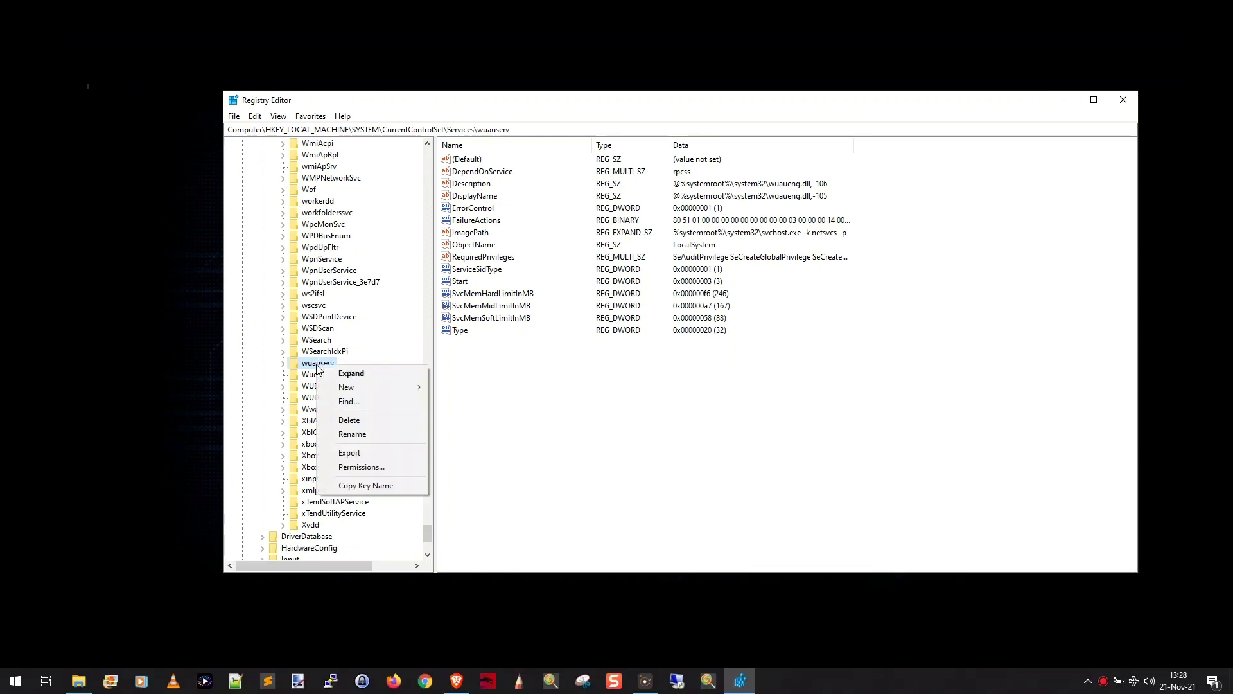
click(360, 422)
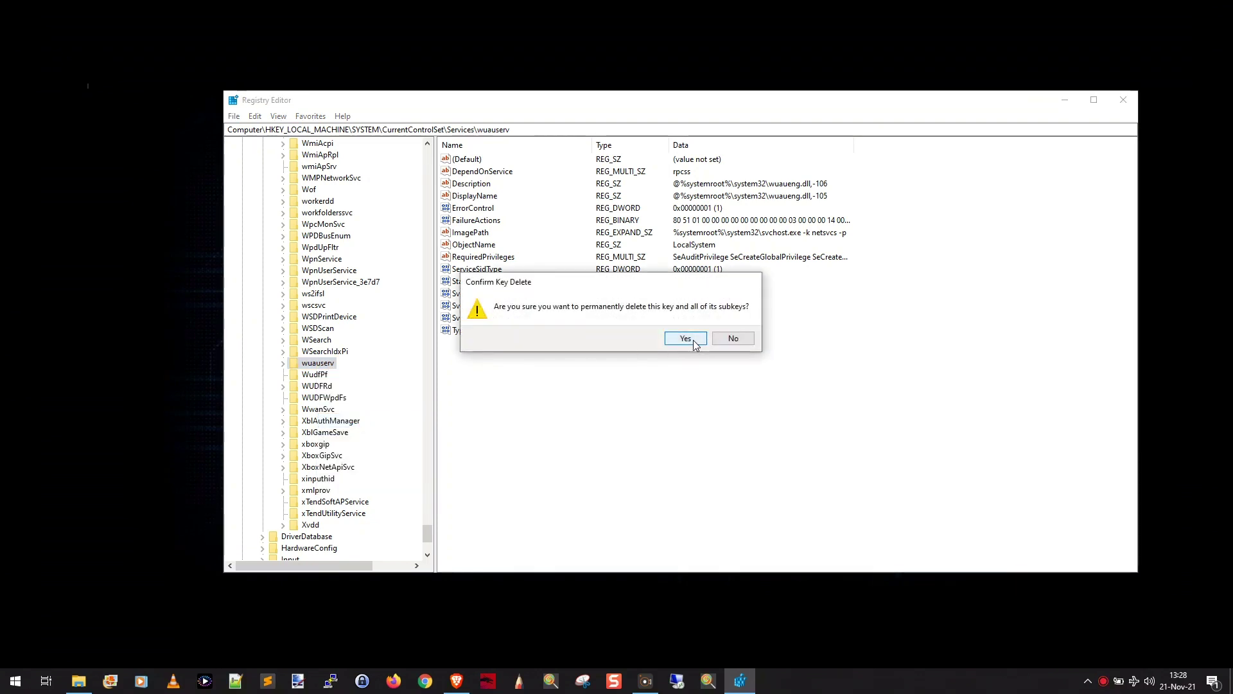
click(685, 338)
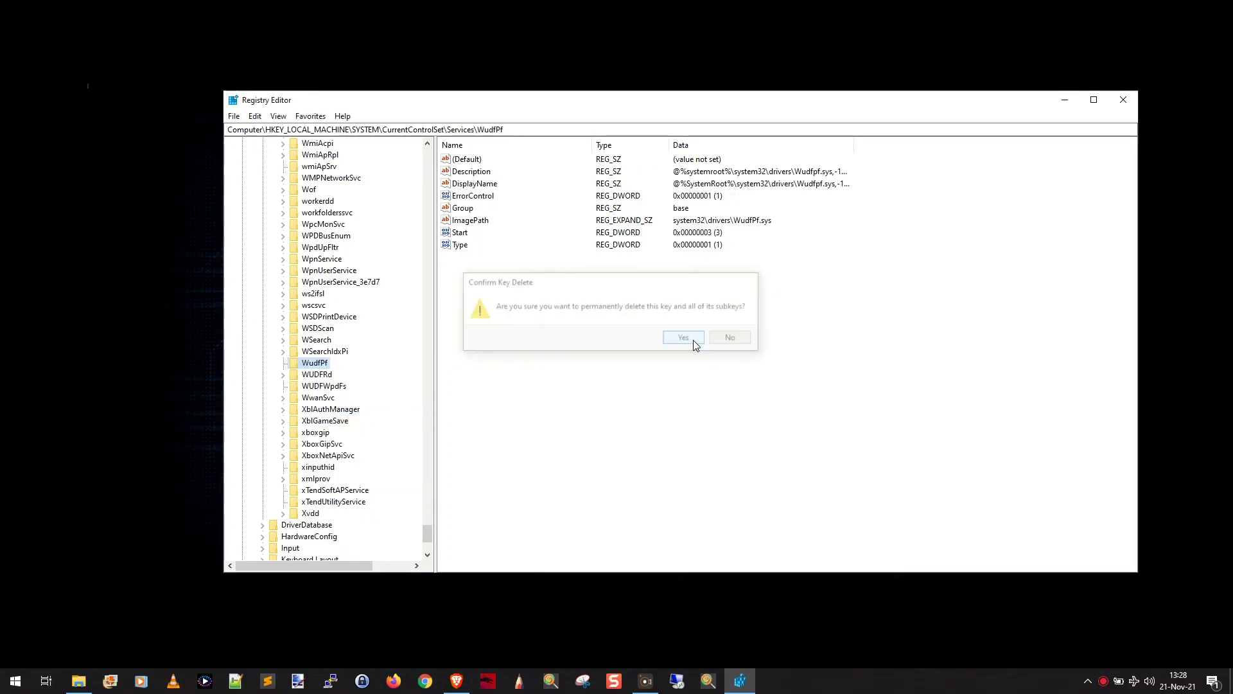
click(1127, 104)
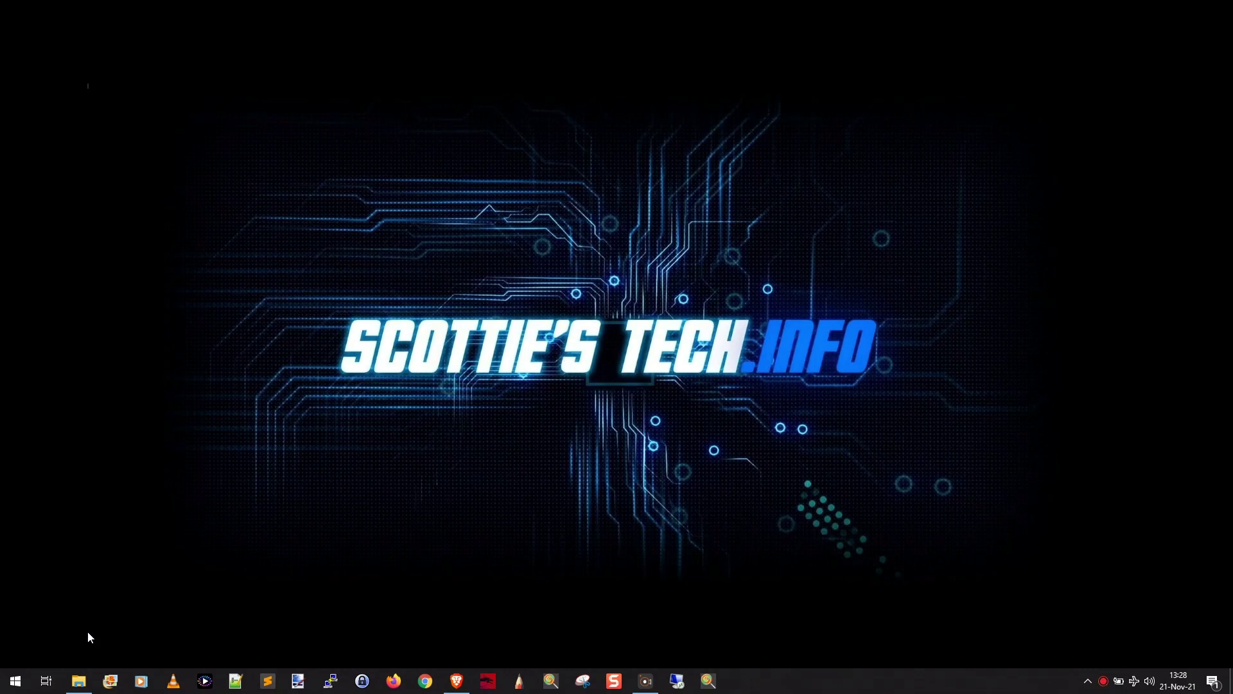
Merge WindowsUpdateFix.reg from the 'Windows Update is Missing' folder into the registry, then close the folder
click(78, 681)
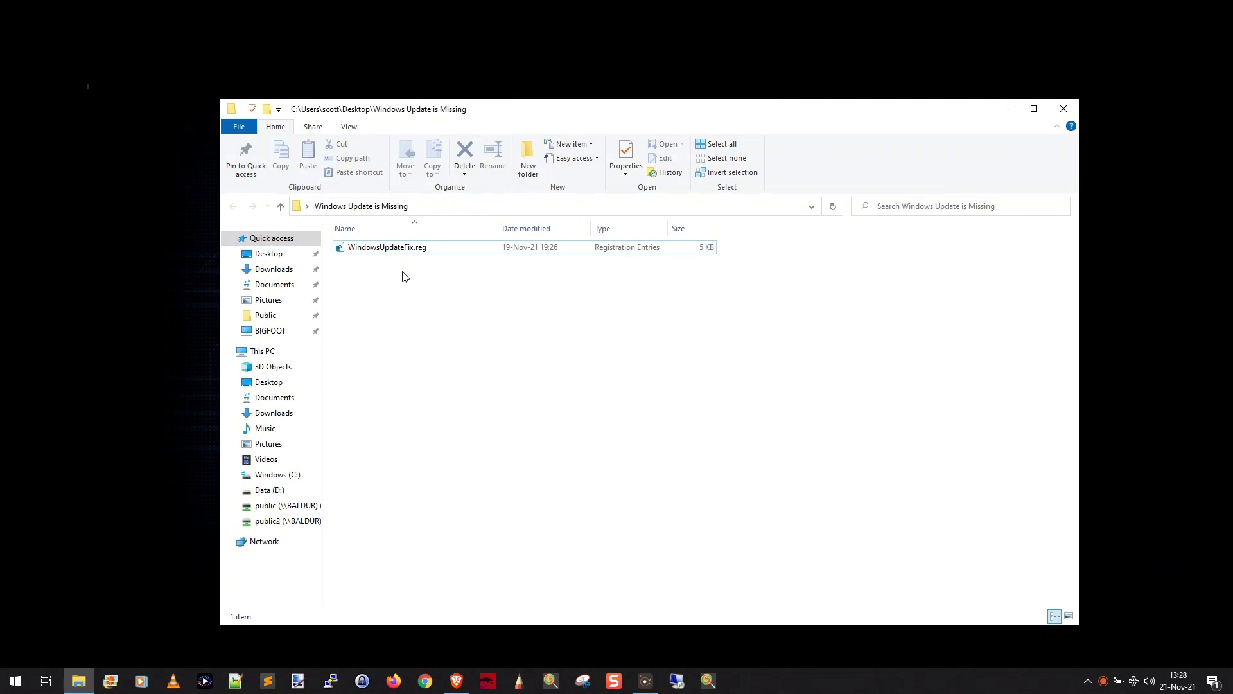
click(396, 251)
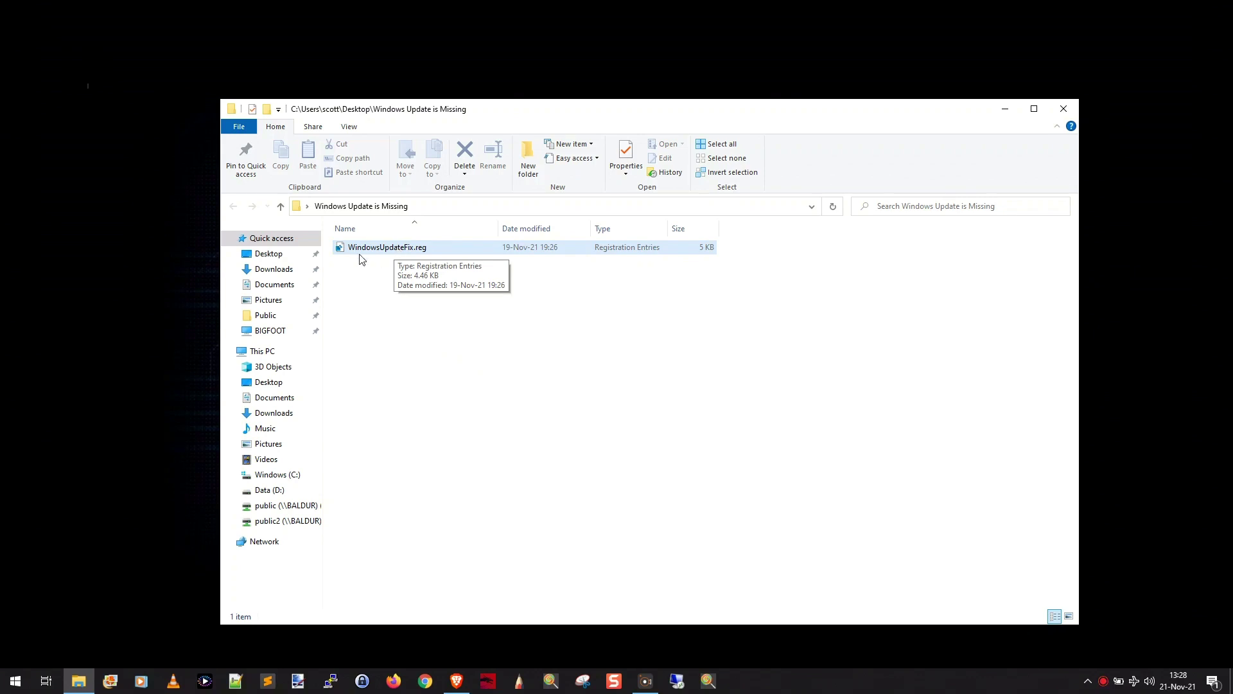
double_click(406, 249)
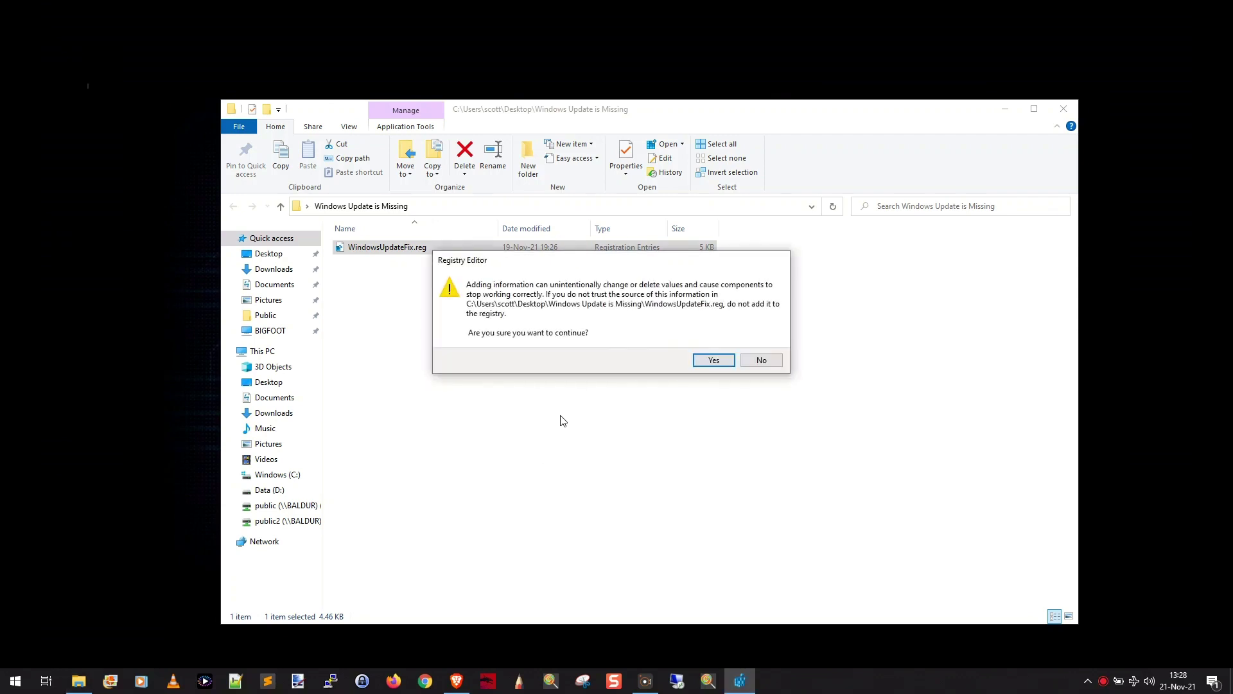
click(715, 361)
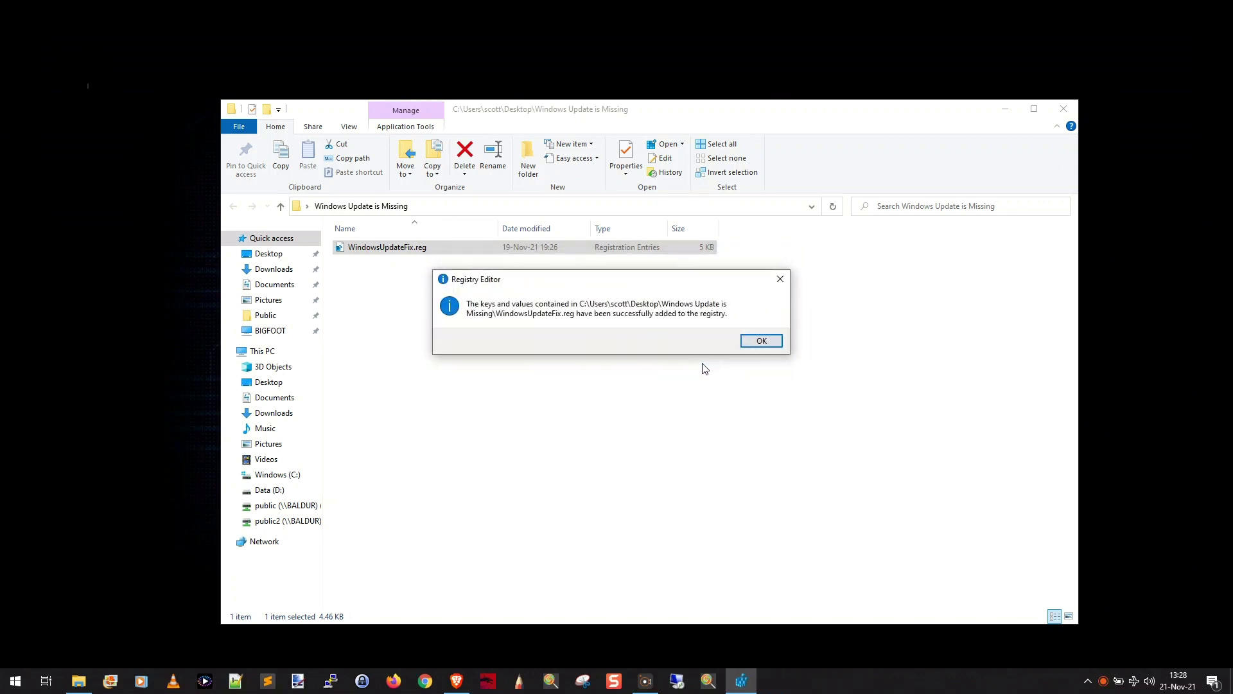
click(762, 345)
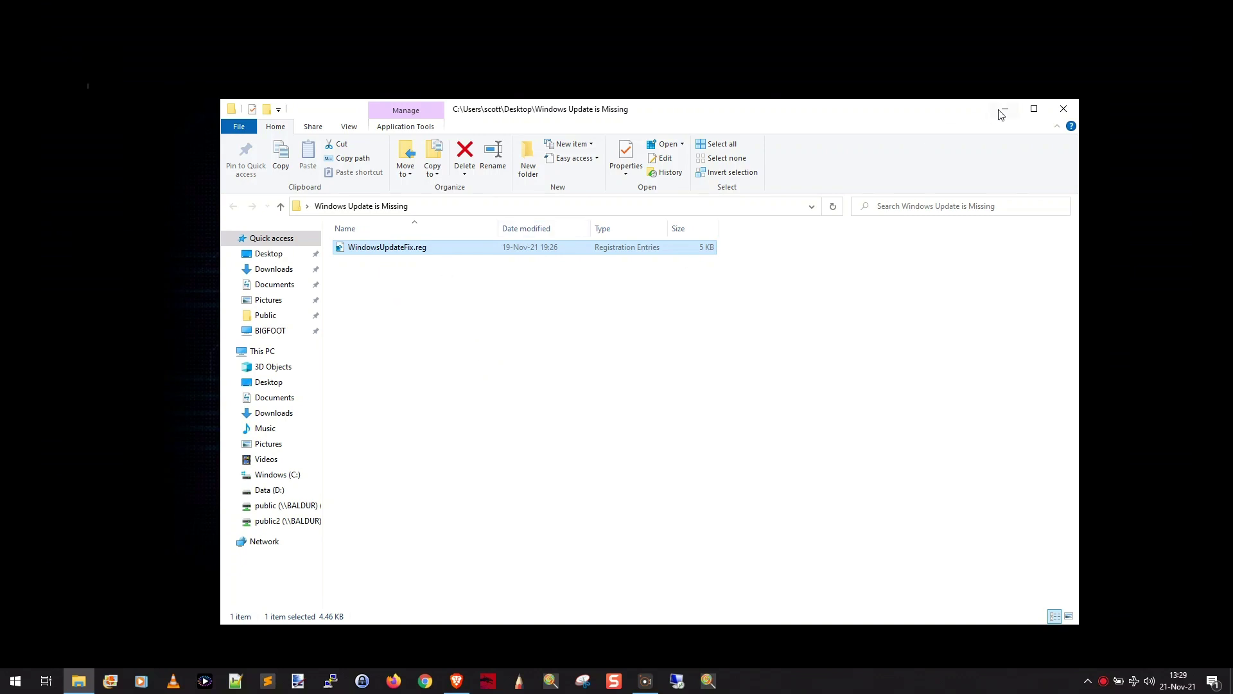
click(1064, 115)
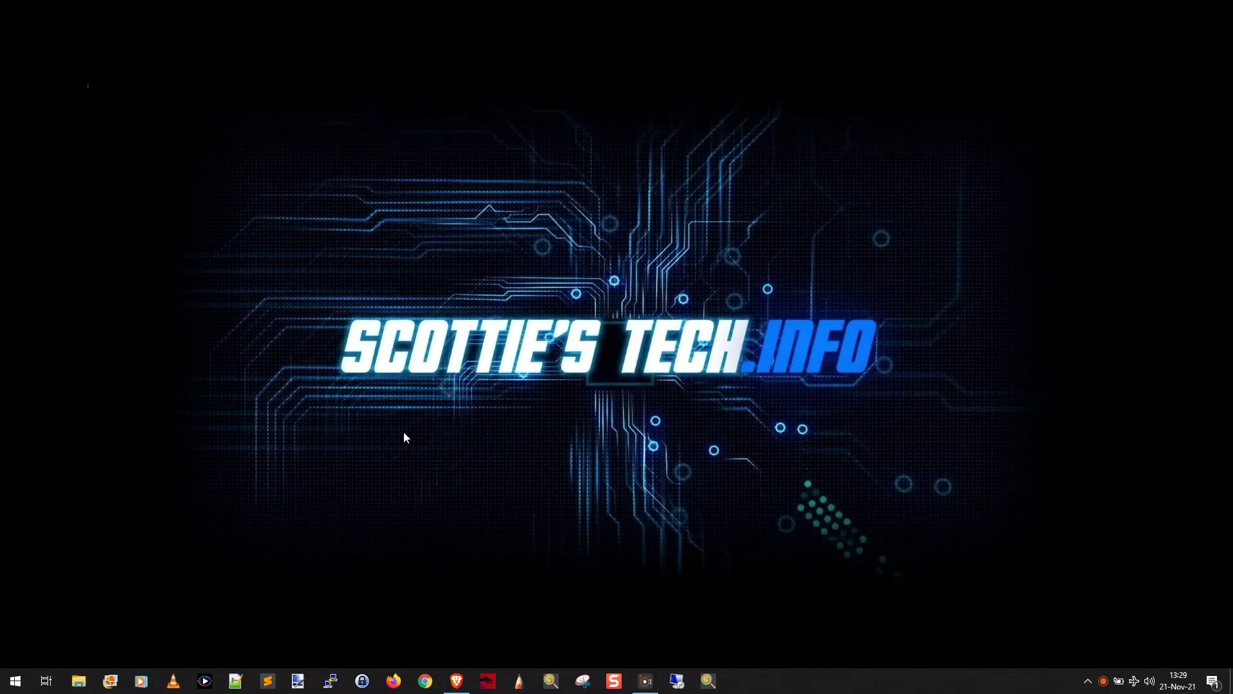
Restart the PC from the Start power menu, then launch Settings from Start
click(18, 669)
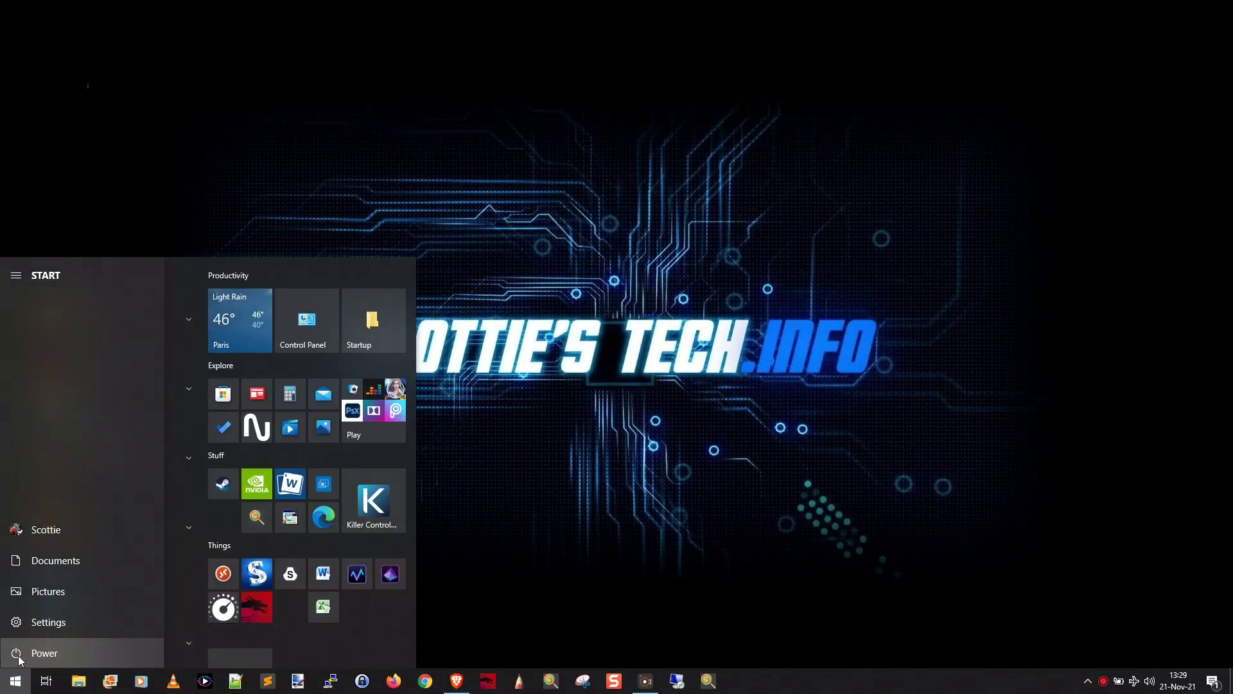
click(37, 653)
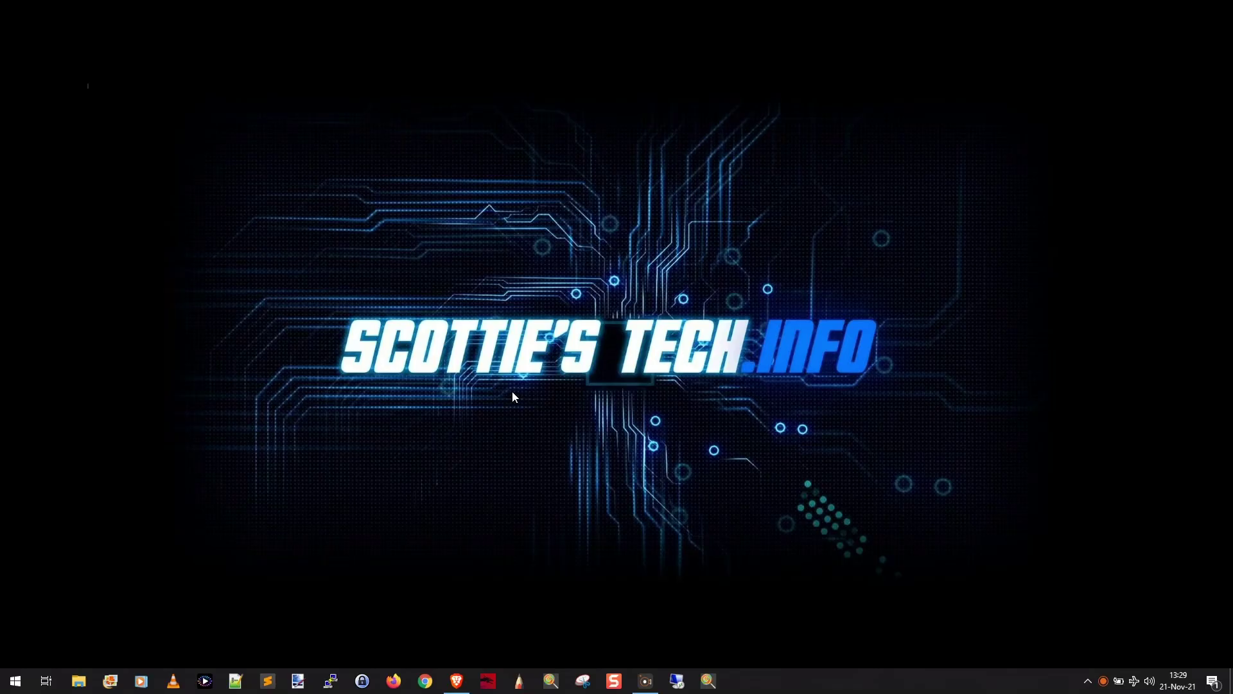
click(13, 686)
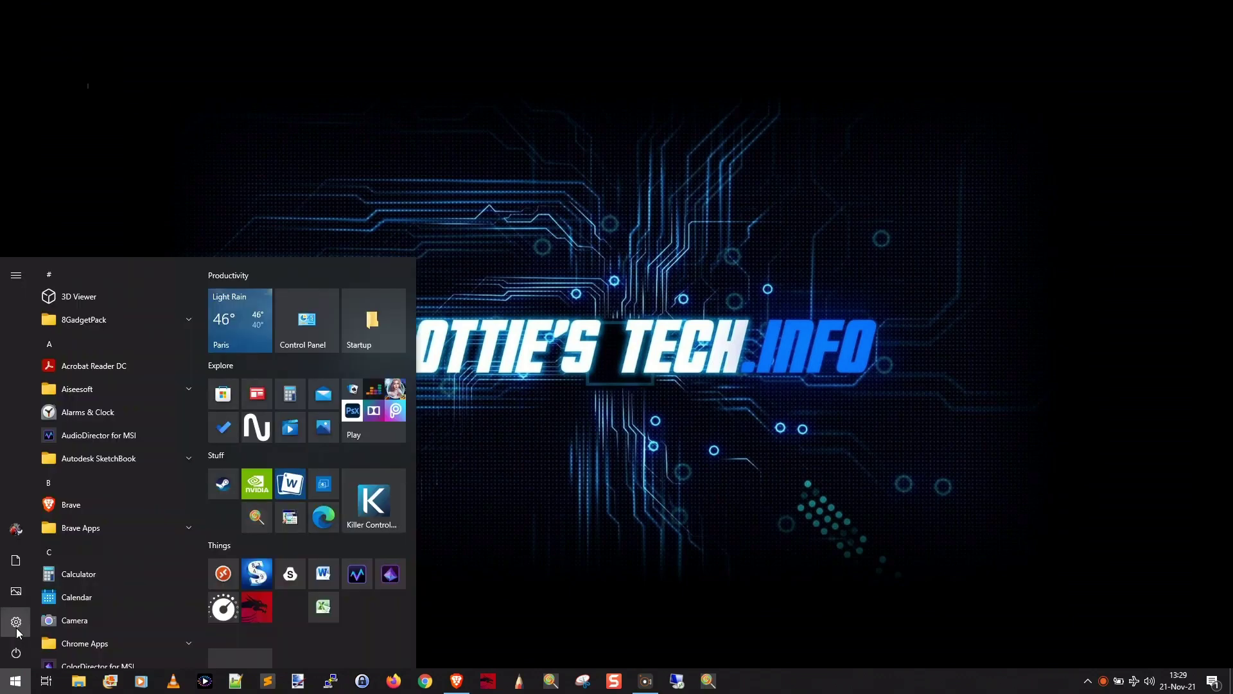
click(32, 619)
Go to Update & Security and start a Windows Update check for updates
click(346, 498)
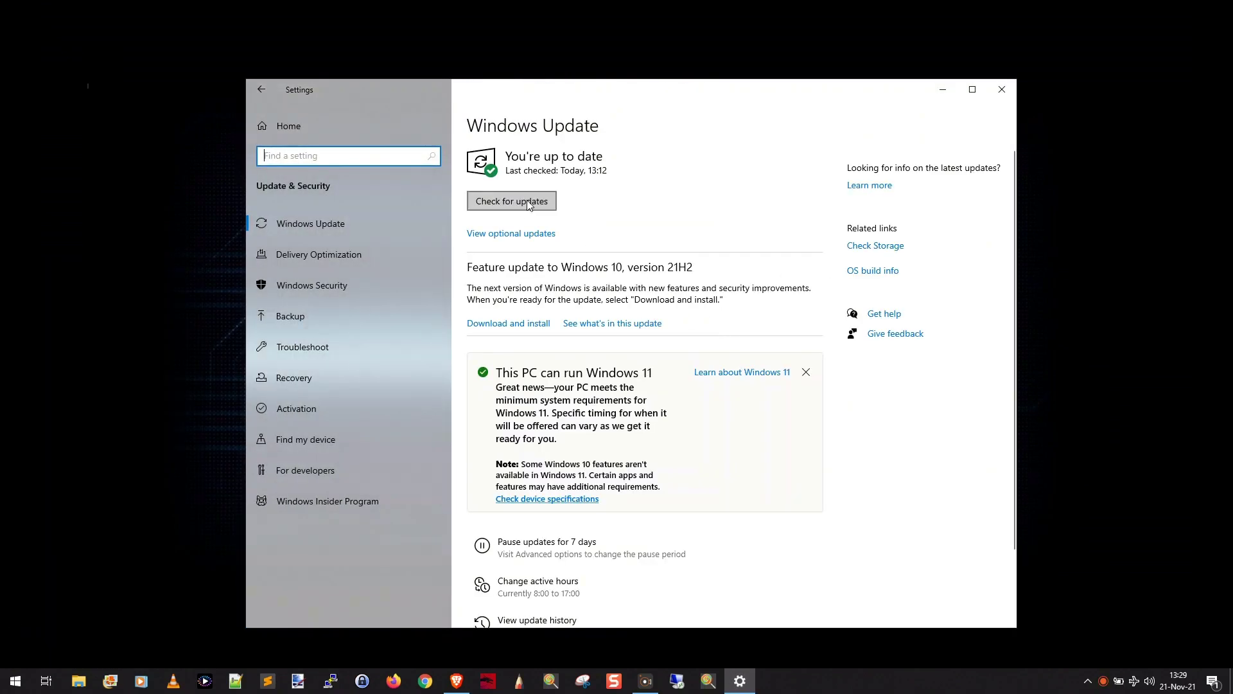
click(527, 201)
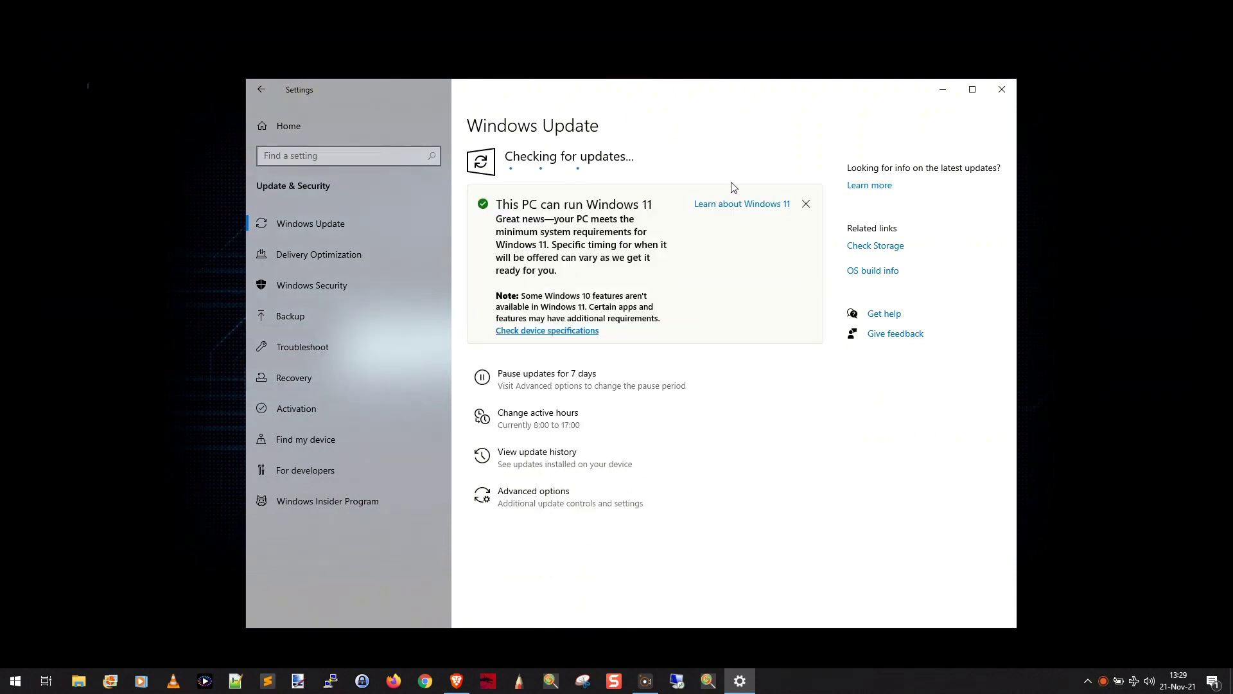